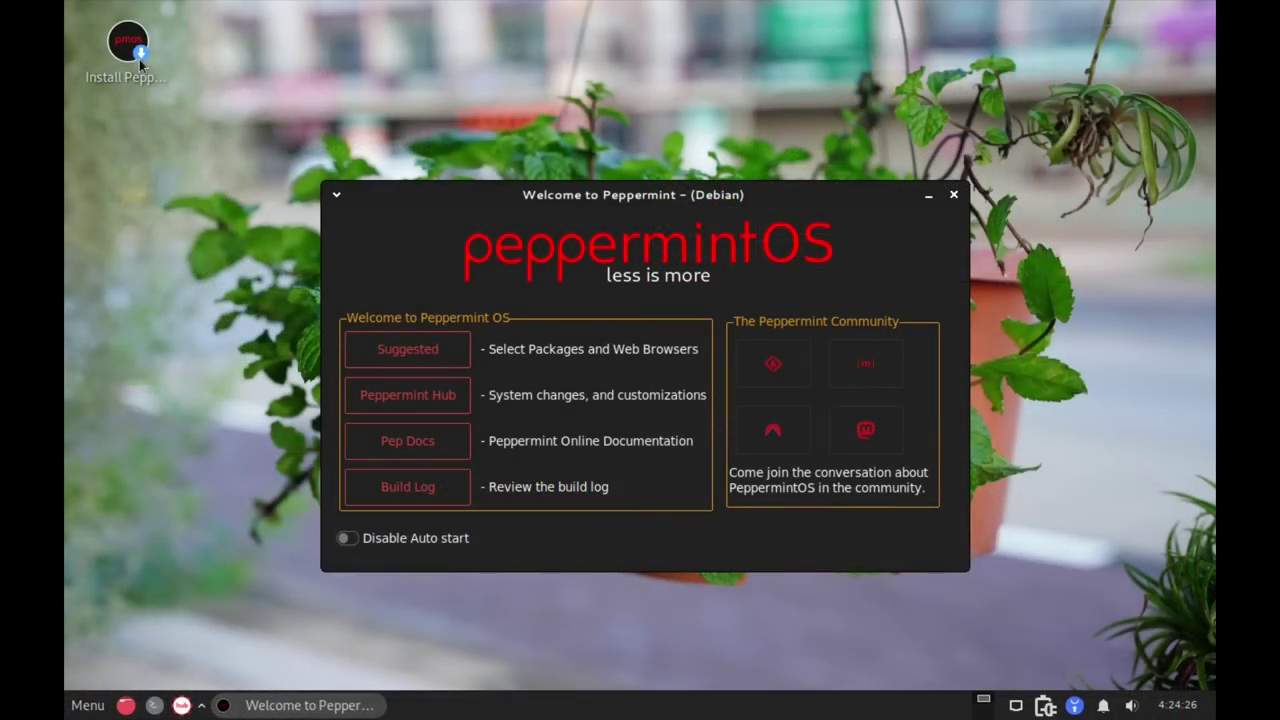
Launch the installer and keep American English, the default location and the English (US) keyboard.
{"action": "double_click", "coordinate": [140, 65]}
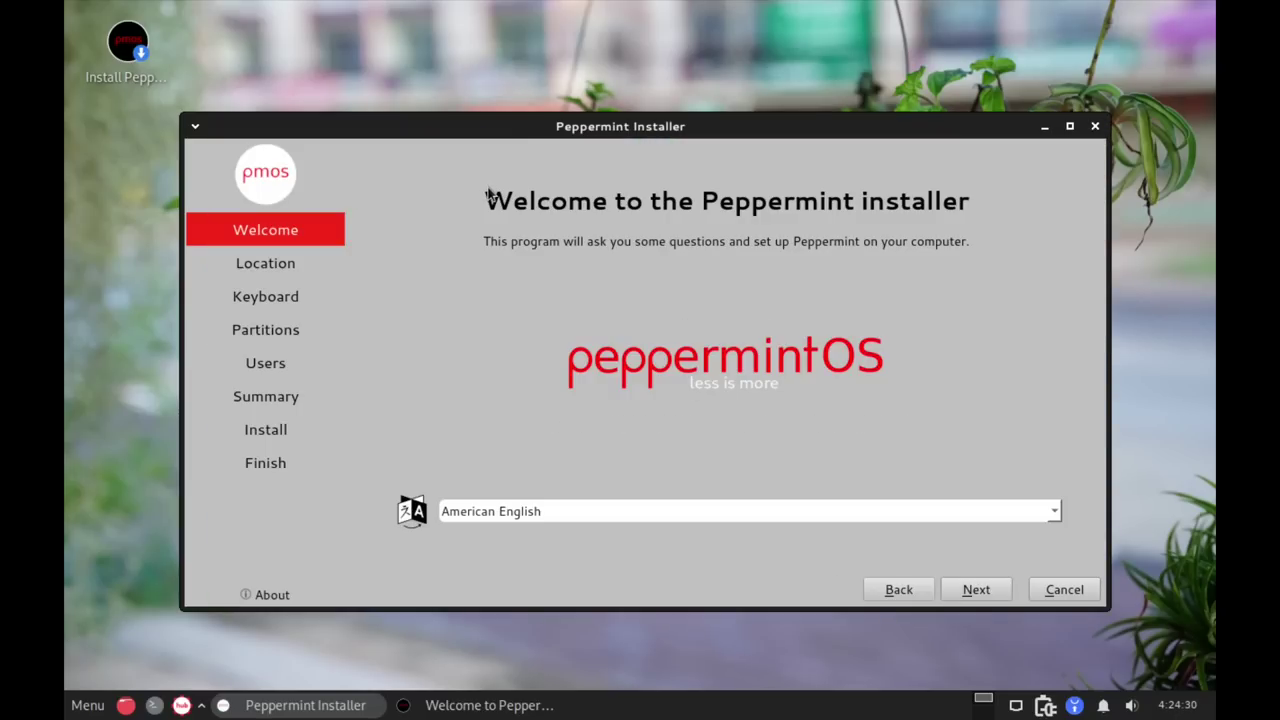
{"action": "left_click", "coordinate": [966, 590]}
{"action": "left_click", "coordinate": [966, 590]}
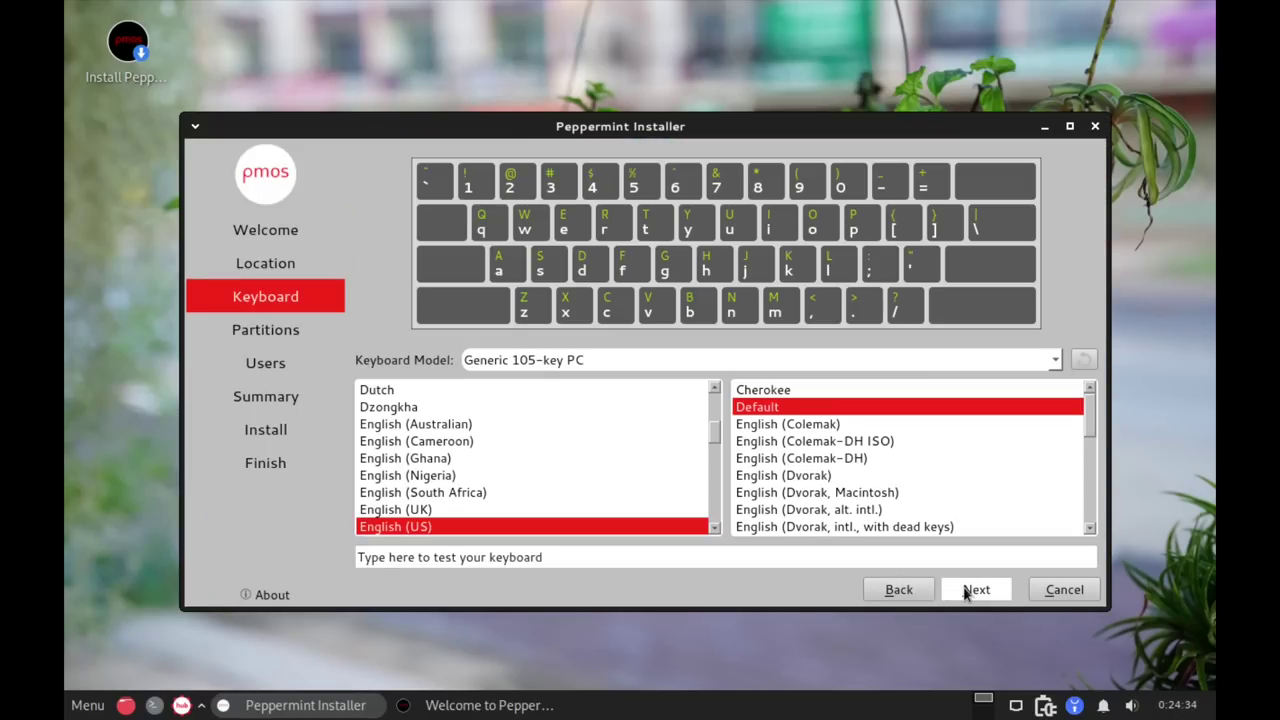
{"action": "left_click", "coordinate": [966, 590]}
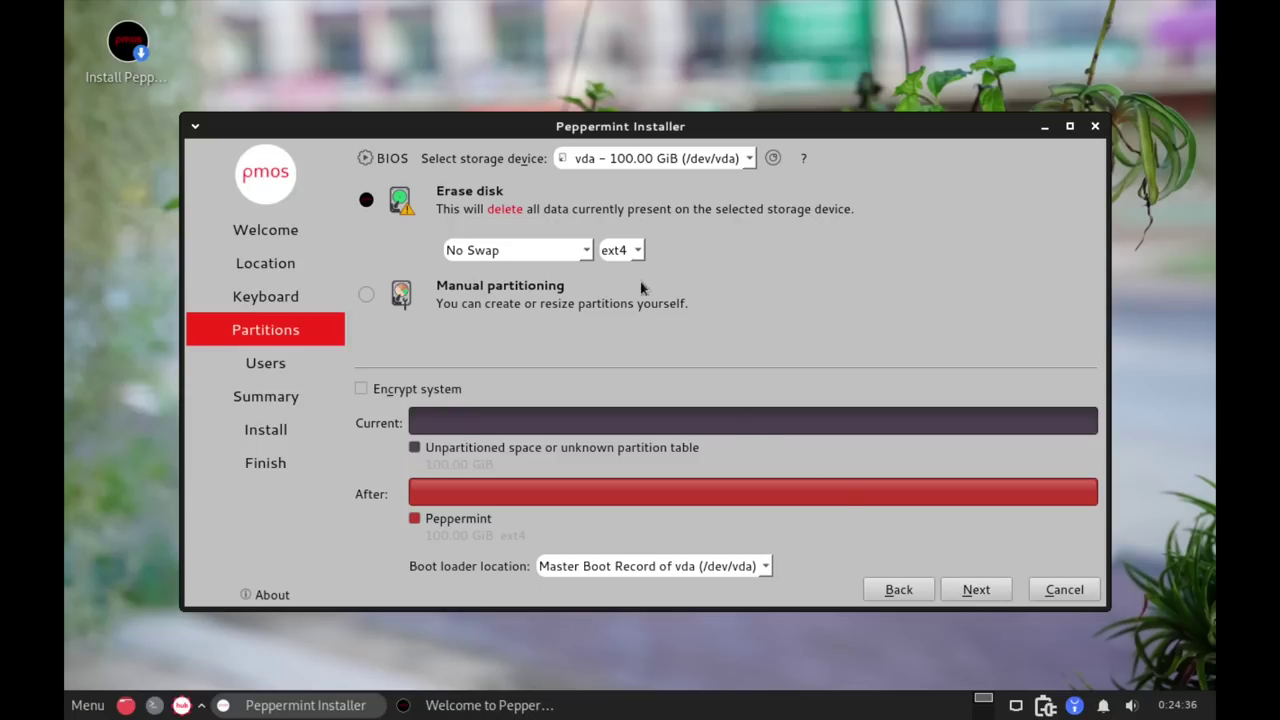
Keep the erase-disk layout with the ext4 filesystem and No Swap, and continue.
{"action": "left_click", "coordinate": [637, 250]}
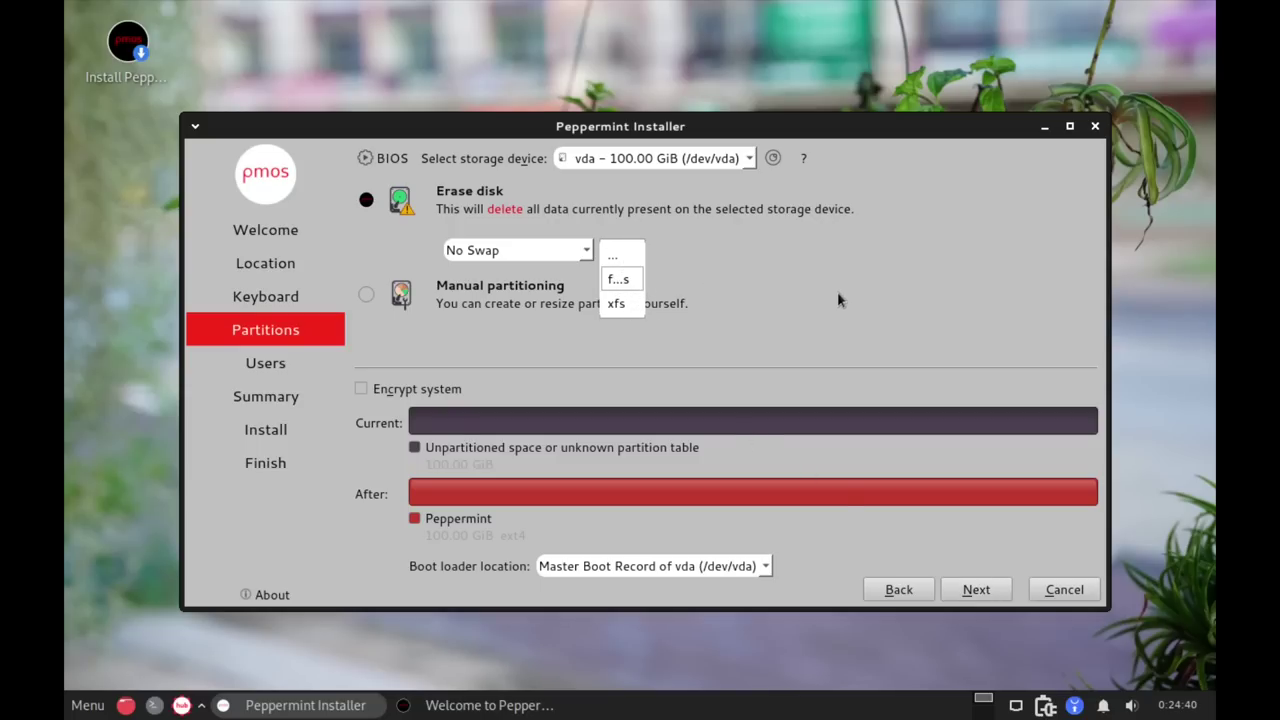
{"action": "left_click", "coordinate": [737, 133]}
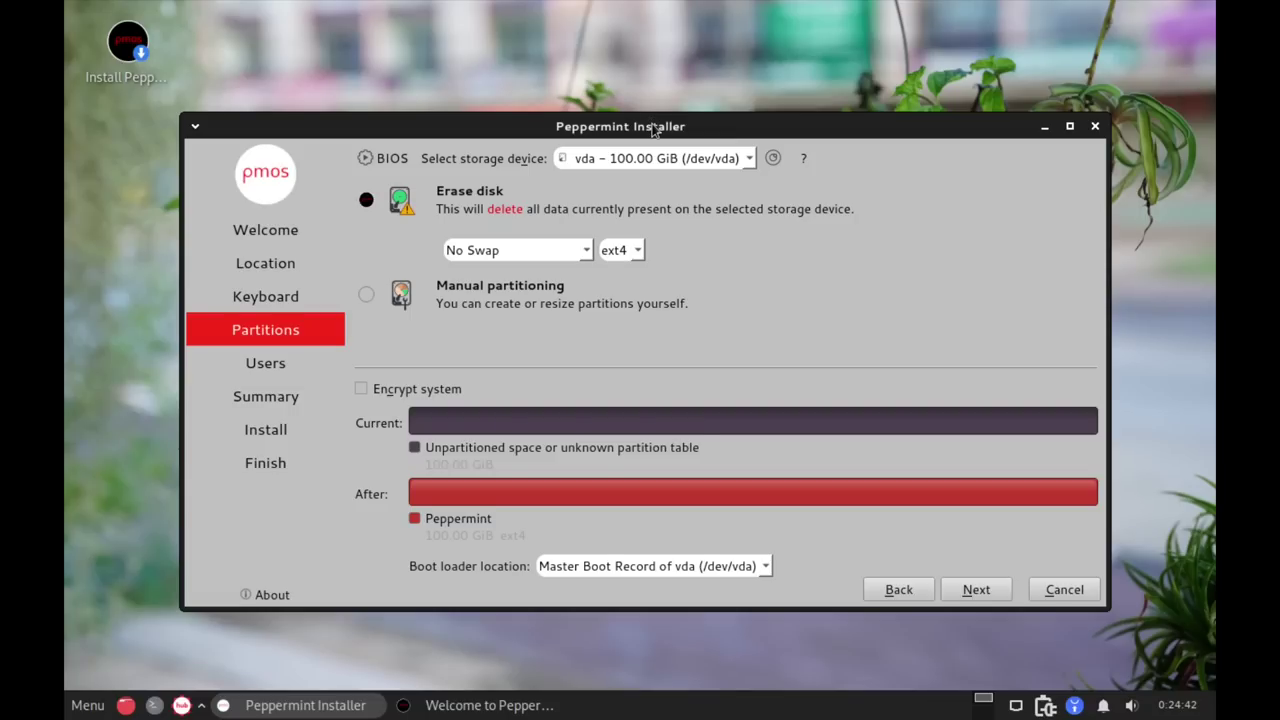
{"action": "left_click_drag", "start_coordinate": [653, 130], "coordinate": [592, 120]}
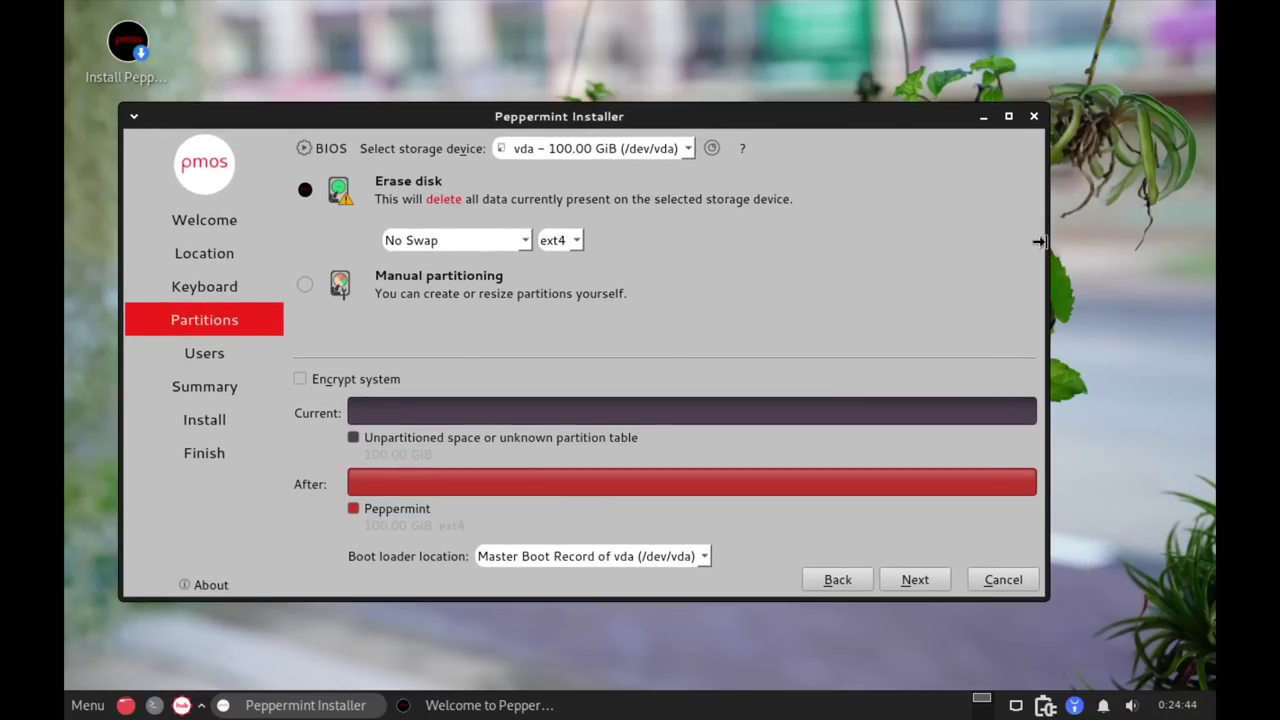
{"action": "left_click_drag", "start_coordinate": [1040, 242], "coordinate": [1161, 243]}
{"action": "left_click", "coordinate": [576, 241]}
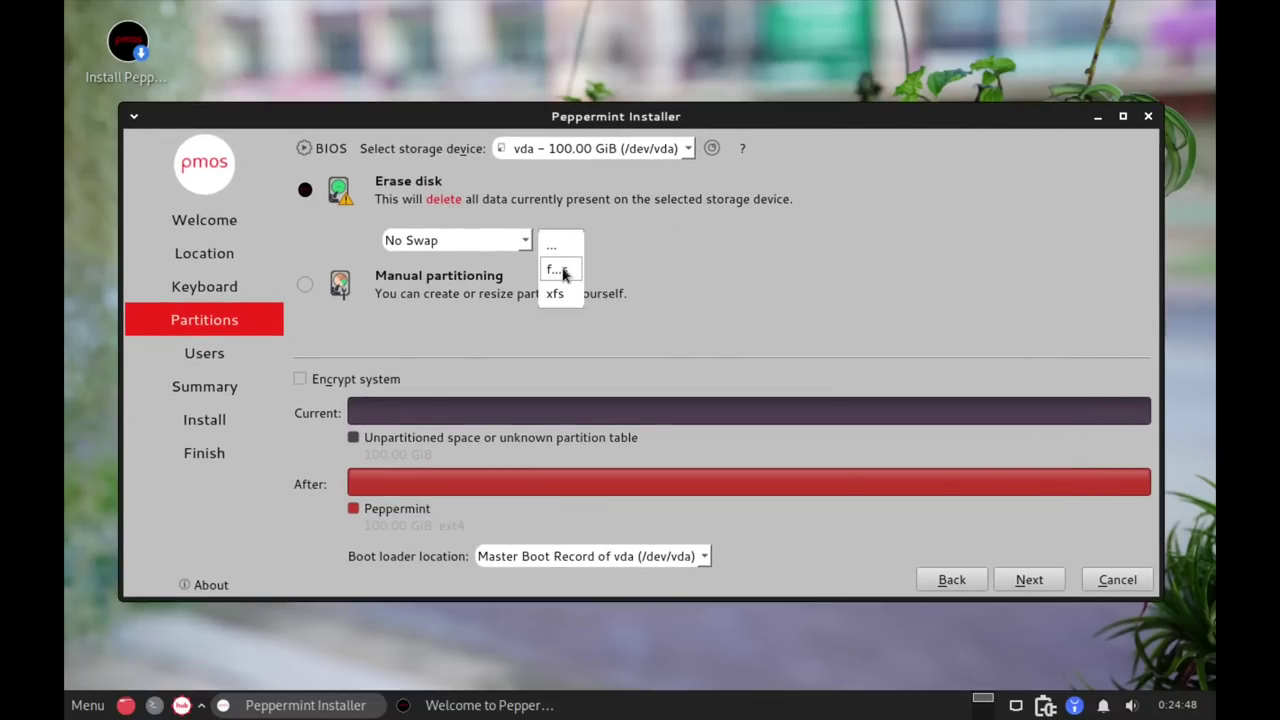
{"action": "left_click", "coordinate": [668, 268]}
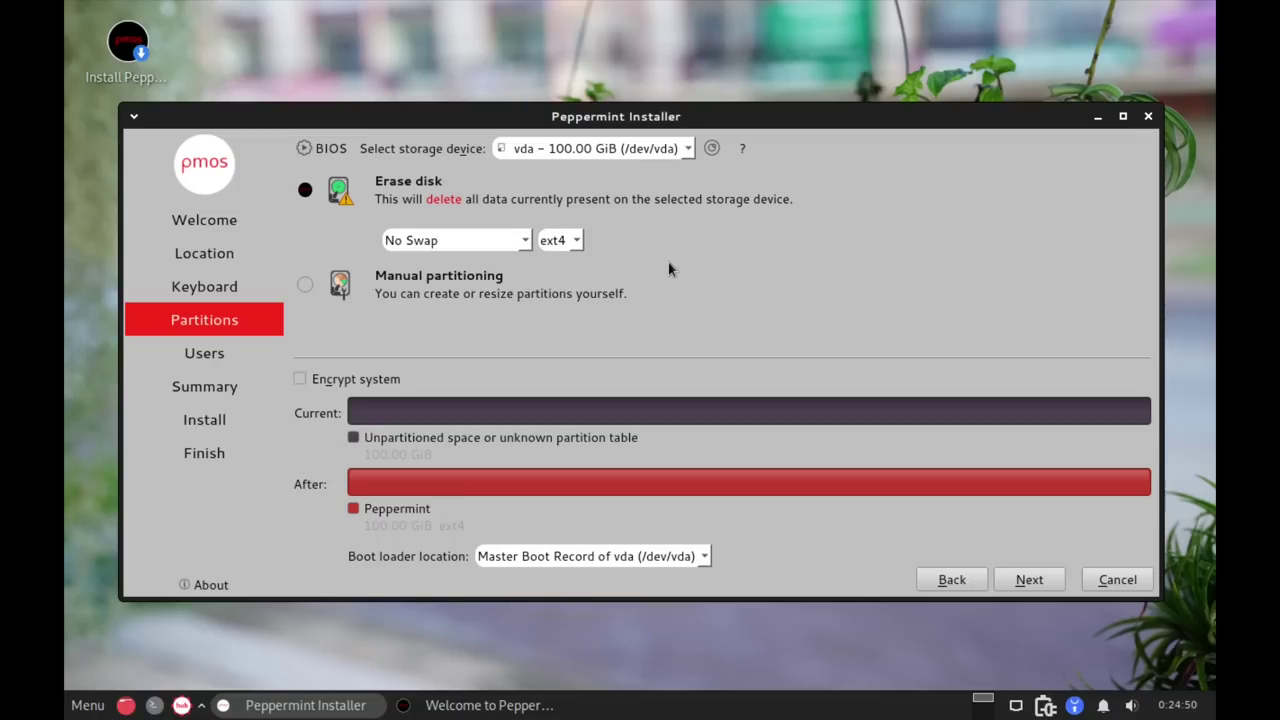
{"action": "left_click", "coordinate": [508, 246]}
{"action": "left_click", "coordinate": [506, 246]}
{"action": "left_click", "coordinate": [1030, 580]}
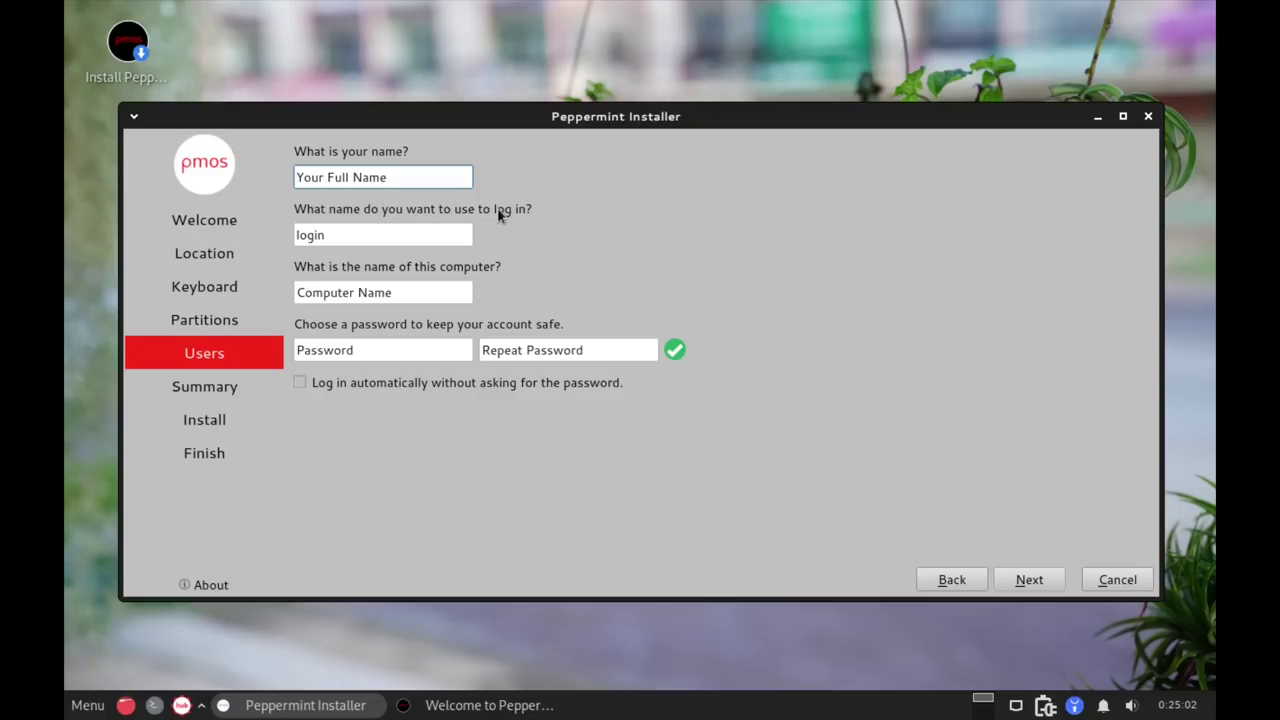
Enter the user's name, hostname peppermint and the password twice, then start the installation.
{"action": "type", "text": "matt"}
{"action": "key", "text": "Tab"}
{"action": "key", "text": "Tab"}
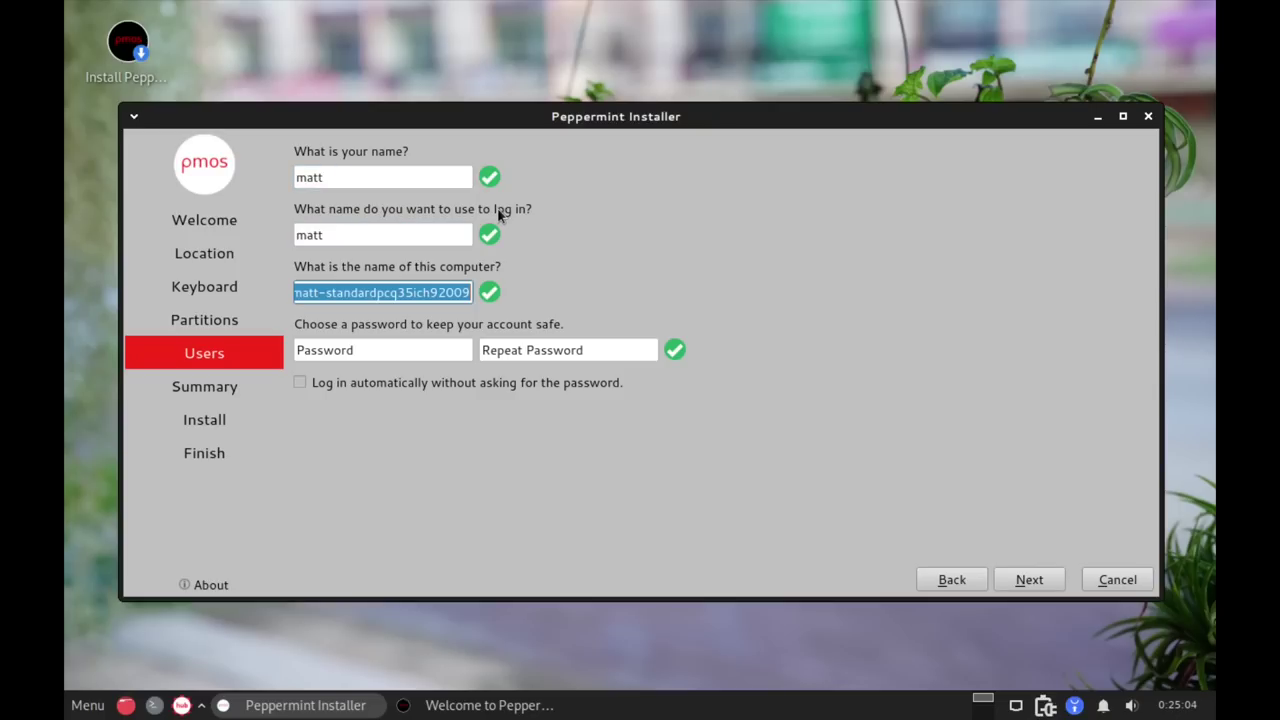
{"action": "type", "text": "peppermit"}
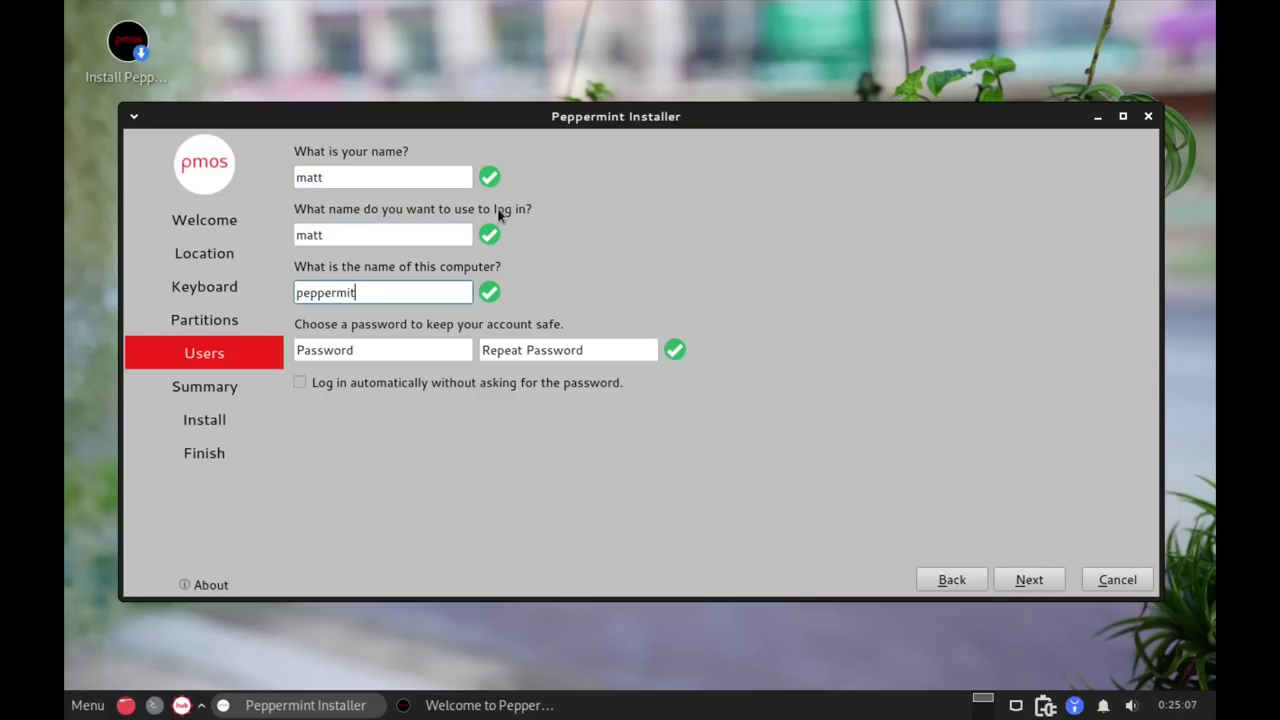
{"action": "key", "text": "BackSpace"}
{"action": "type", "text": "nt"}
{"action": "key", "text": "Tab"}
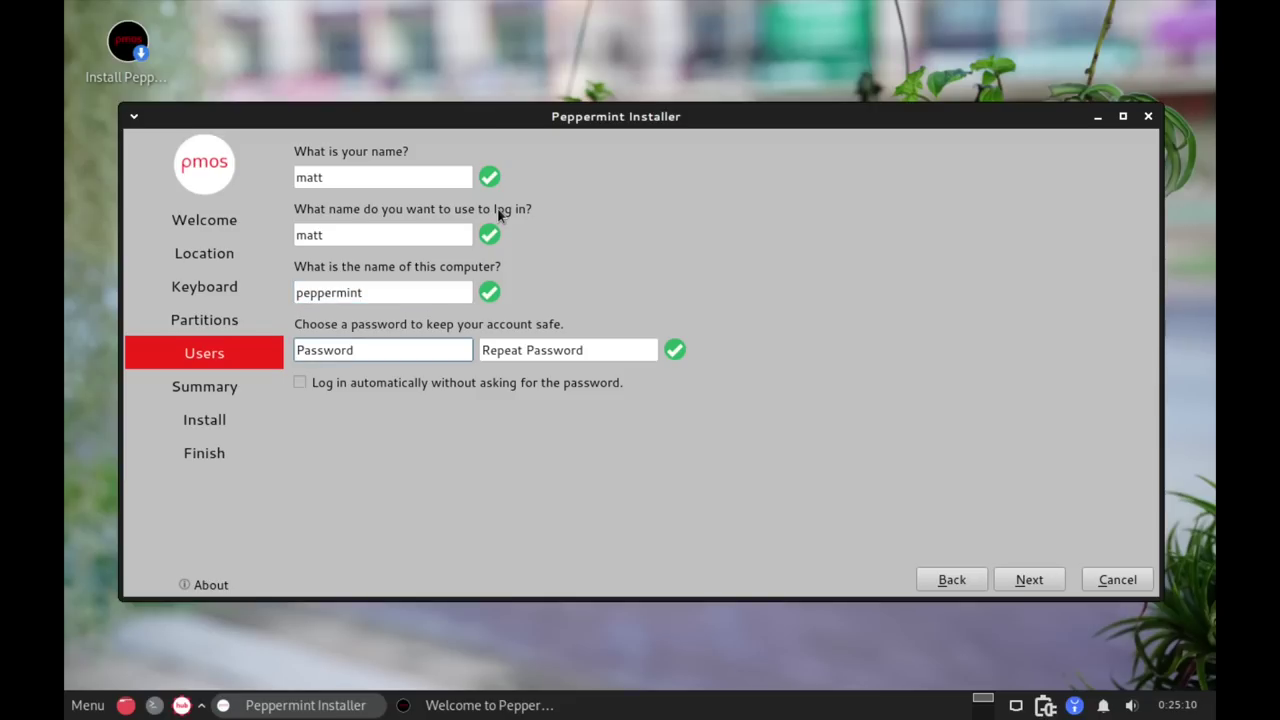
{"action": "type", "text": "123"}
{"action": "key", "text": "Tab"}
{"action": "type", "text": "123"}
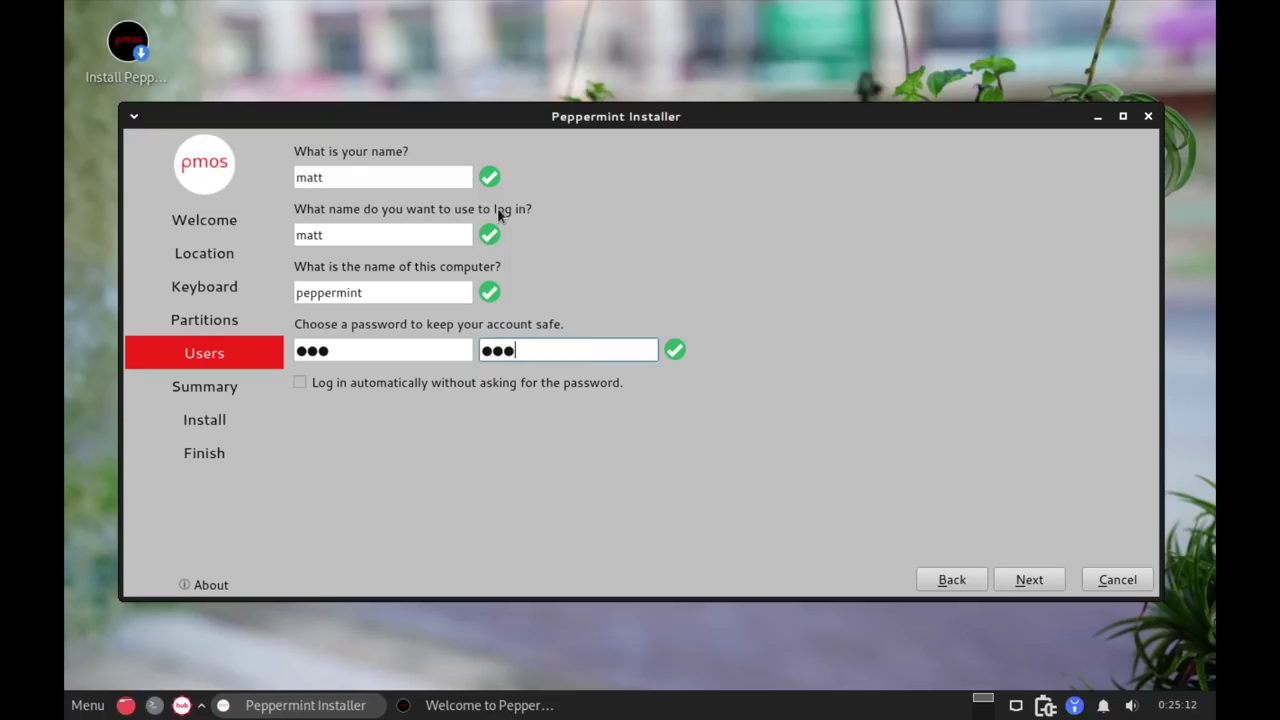
{"action": "left_click", "coordinate": [1022, 581]}
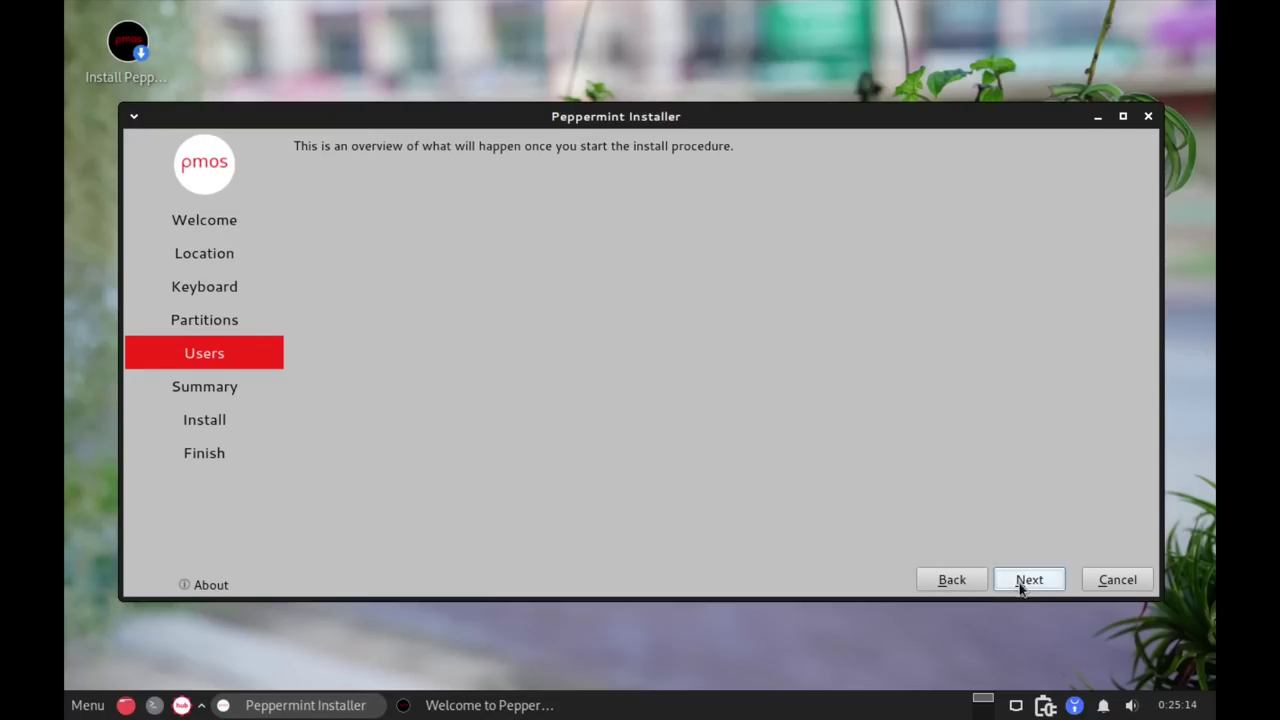
{"action": "left_click", "coordinate": [1030, 669]}
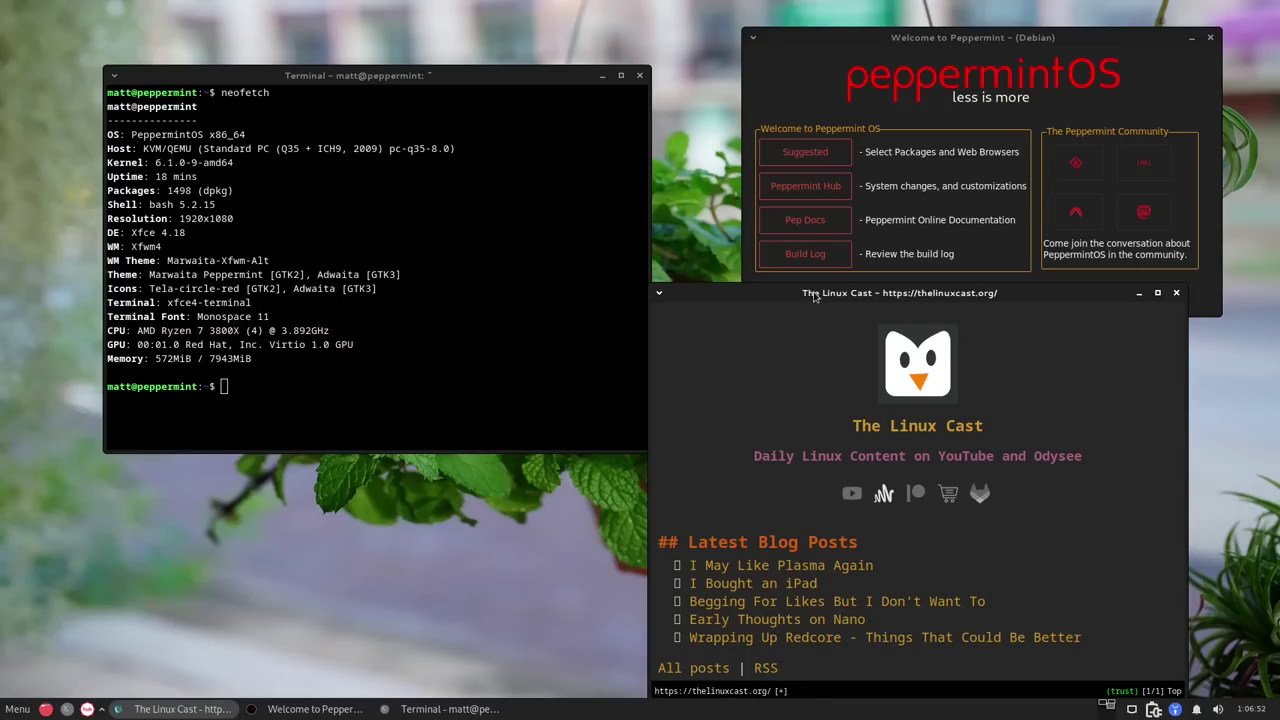
Drag The Linux Cast browser window up and to the left, over the screen's middle.
{"action": "left_click_drag", "start_coordinate": [808, 291], "coordinate": [496, 151]}
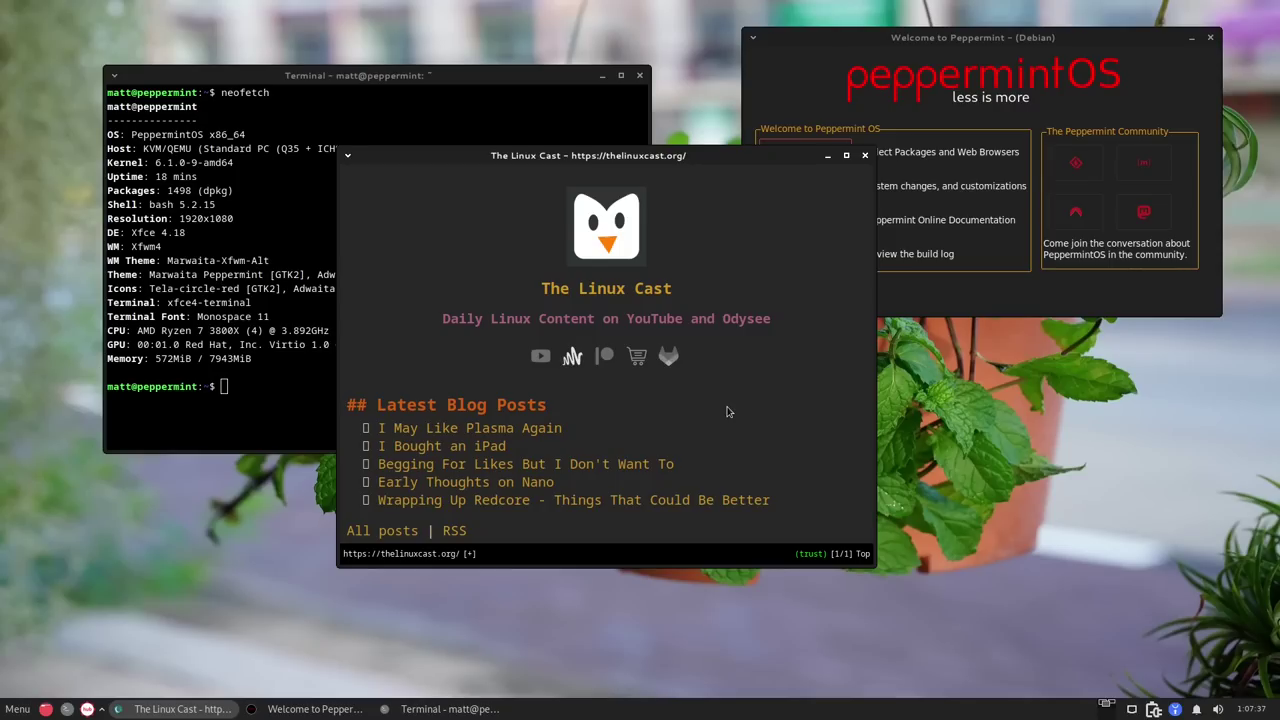
Scroll up and down through The Linux Cast page to browse its posts.
{"action": "scroll", "coordinate": [728, 412], "scroll_direction": "down", "scroll_amount": 4}
{"action": "scroll", "coordinate": [728, 412], "scroll_direction": "up", "scroll_amount": 2}
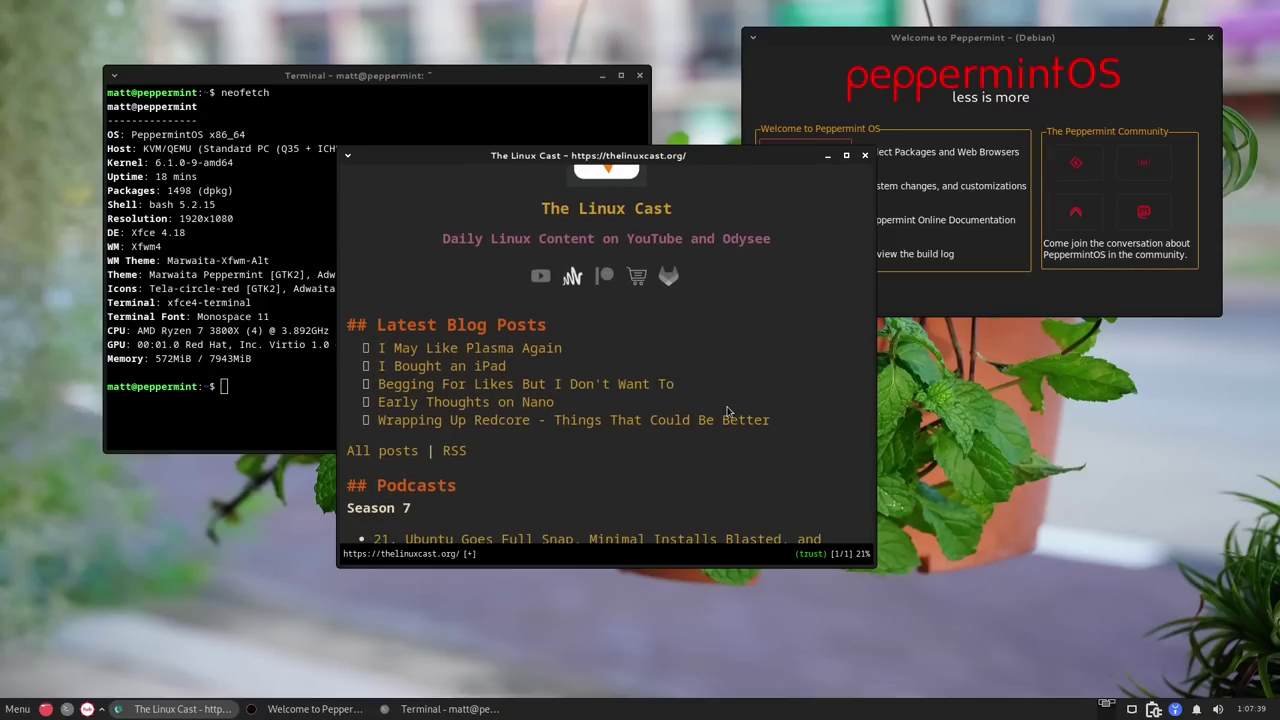
{"action": "scroll", "coordinate": [728, 412], "scroll_direction": "down", "scroll_amount": 2}
{"action": "scroll", "coordinate": [728, 412], "scroll_direction": "up", "scroll_amount": 4}
{"action": "scroll", "coordinate": [728, 412], "scroll_direction": "down", "scroll_amount": 2}
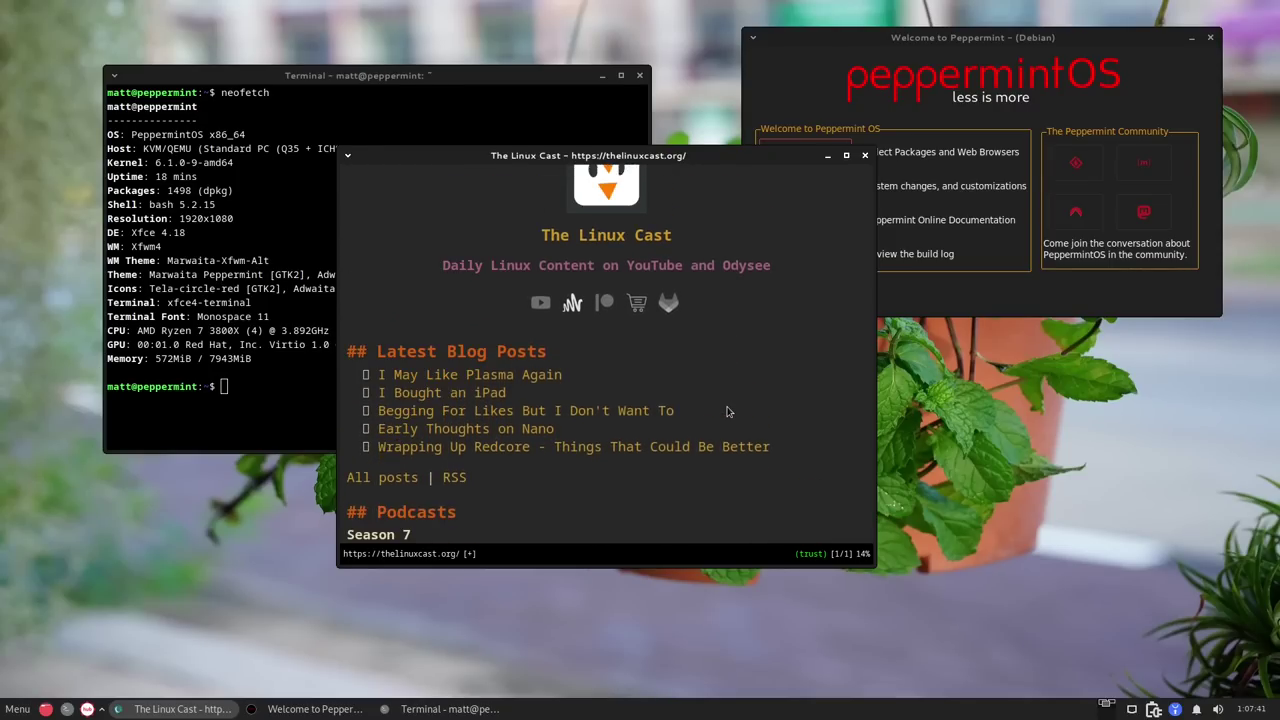
{"action": "scroll", "coordinate": [728, 412], "scroll_direction": "down", "scroll_amount": 2}
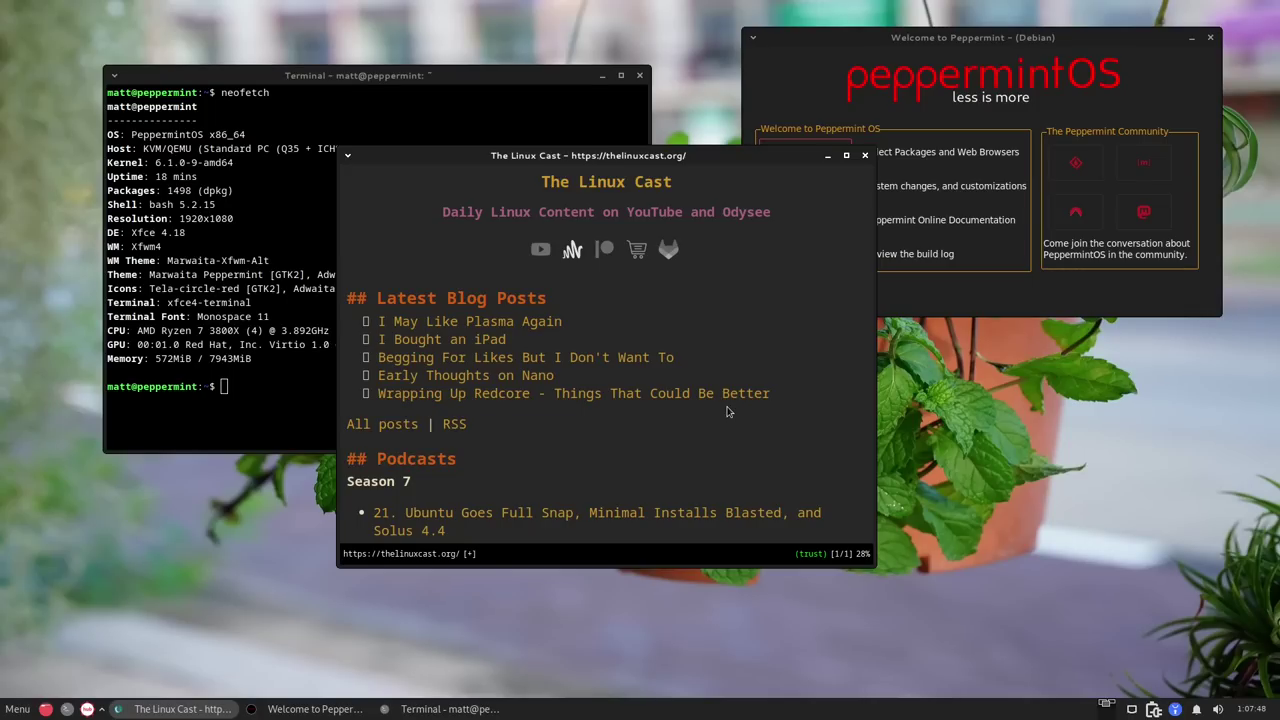
Open theverge.com in a new tab with :tabopen and scroll down to the iOS 17 story.
{"action": "type", "text": ":tabopen"}
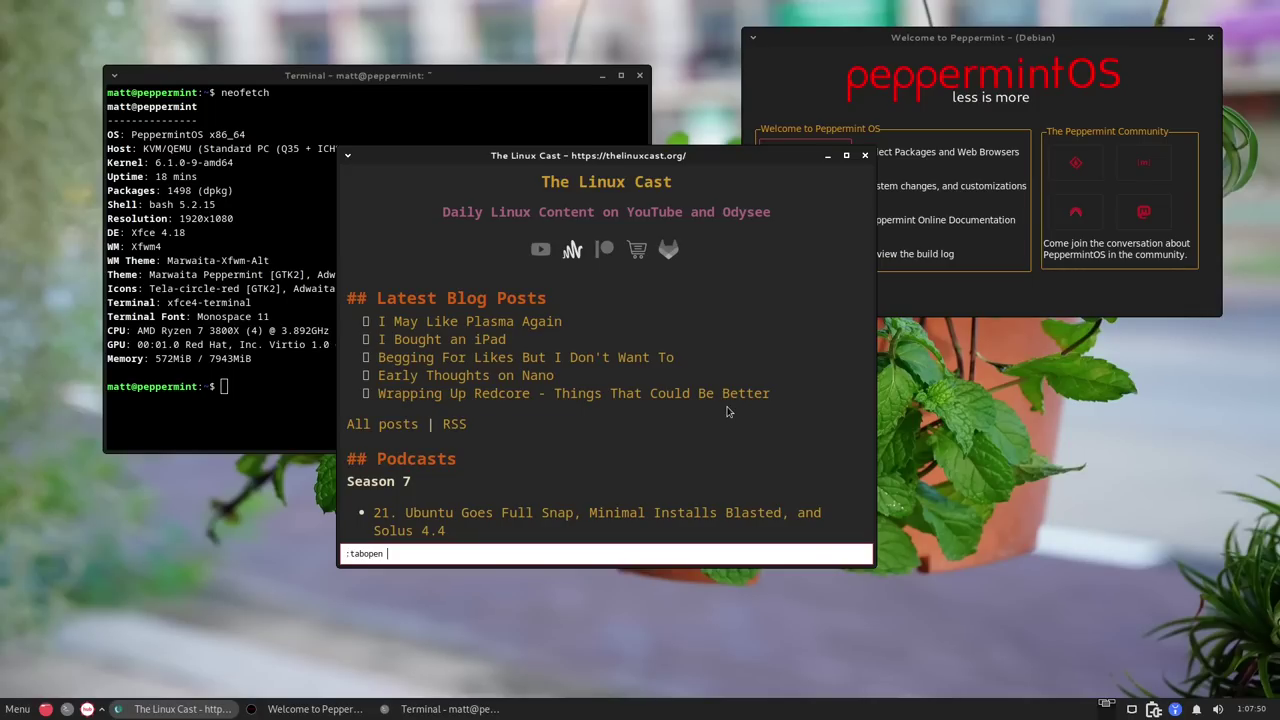
{"action": "type", "text": "theverge.com"}
{"action": "key", "text": "Return"}
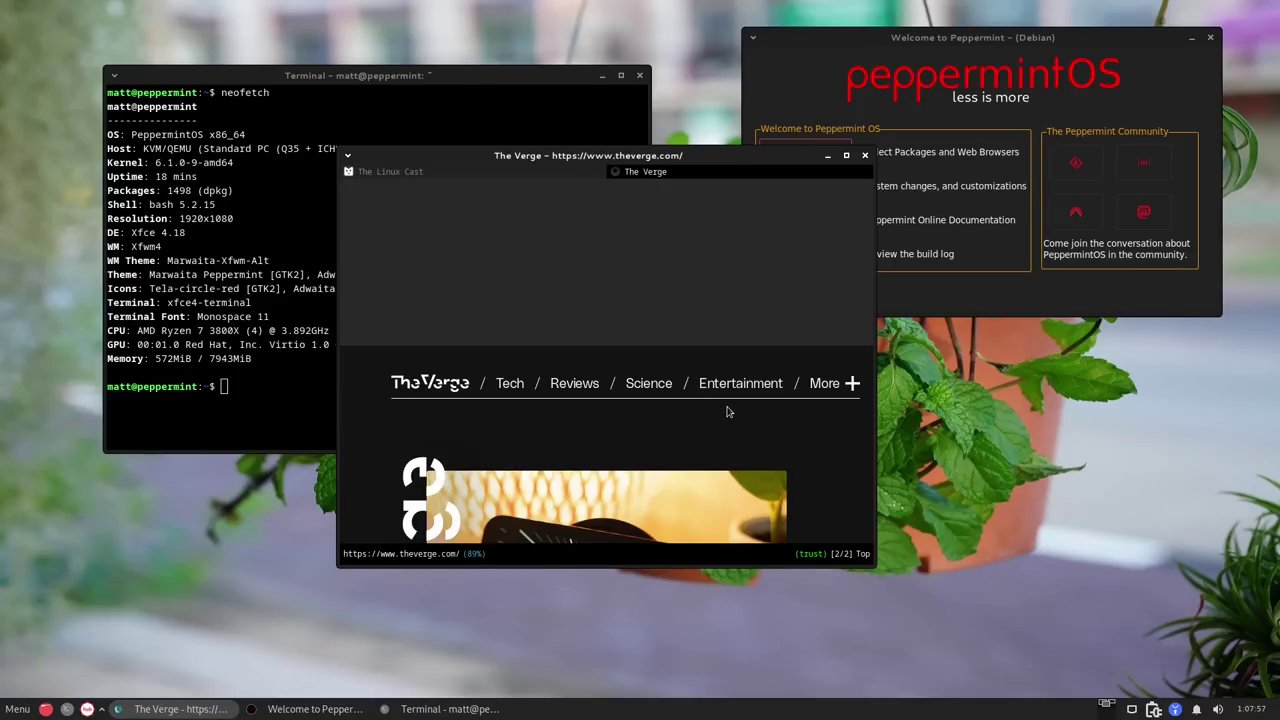
{"action": "scroll", "coordinate": [727, 411], "scroll_direction": "down", "scroll_amount": 5}
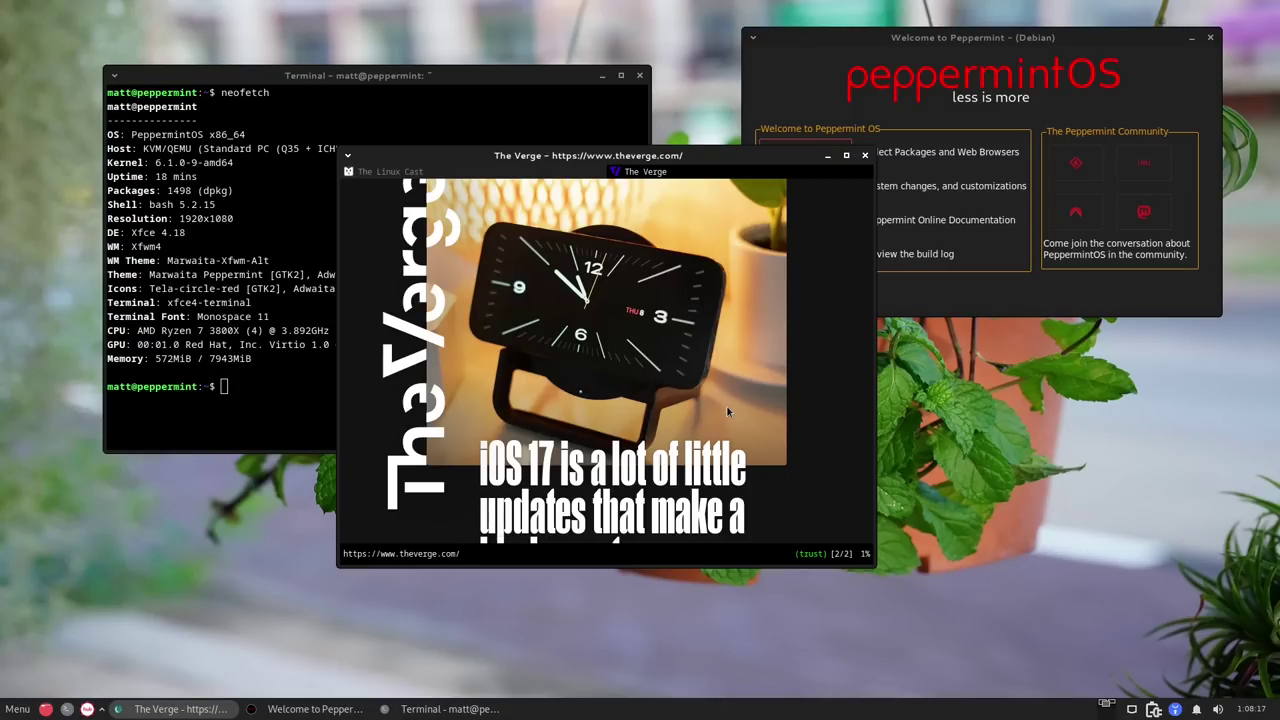
{"action": "left_click", "coordinate": [268, 411]}
Run xprop and pick The Verge window, revealing its window class is luakit.
{"action": "type", "text": "xprop"}
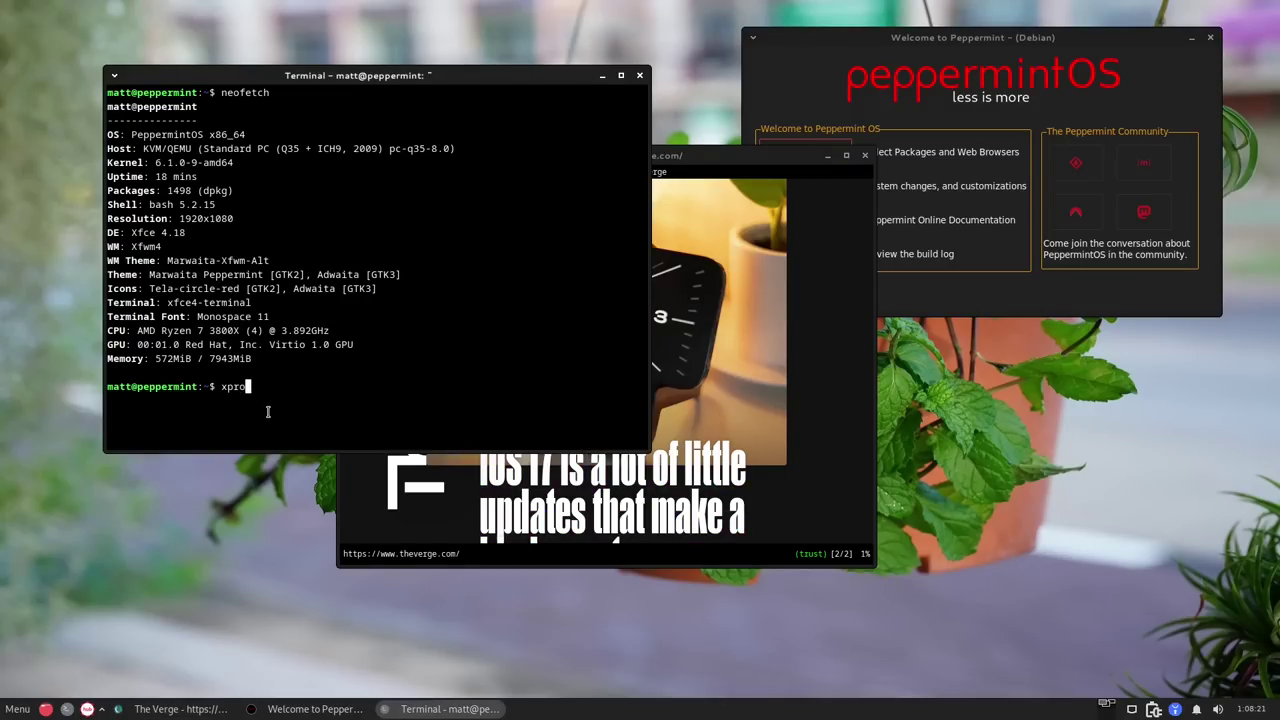
{"action": "key", "text": "Return"}
{"action": "left_click", "coordinate": [766, 408]}
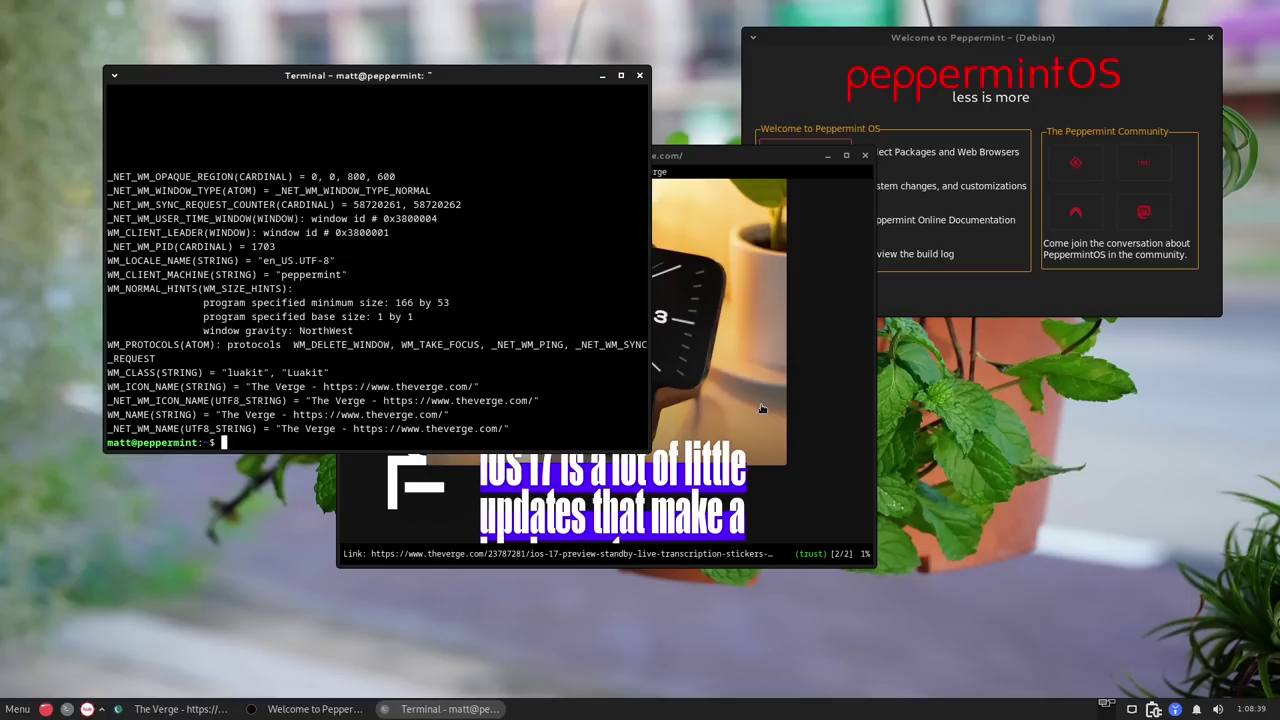
{"action": "left_click", "coordinate": [18, 709]}
{"action": "type", "text": "browser"}
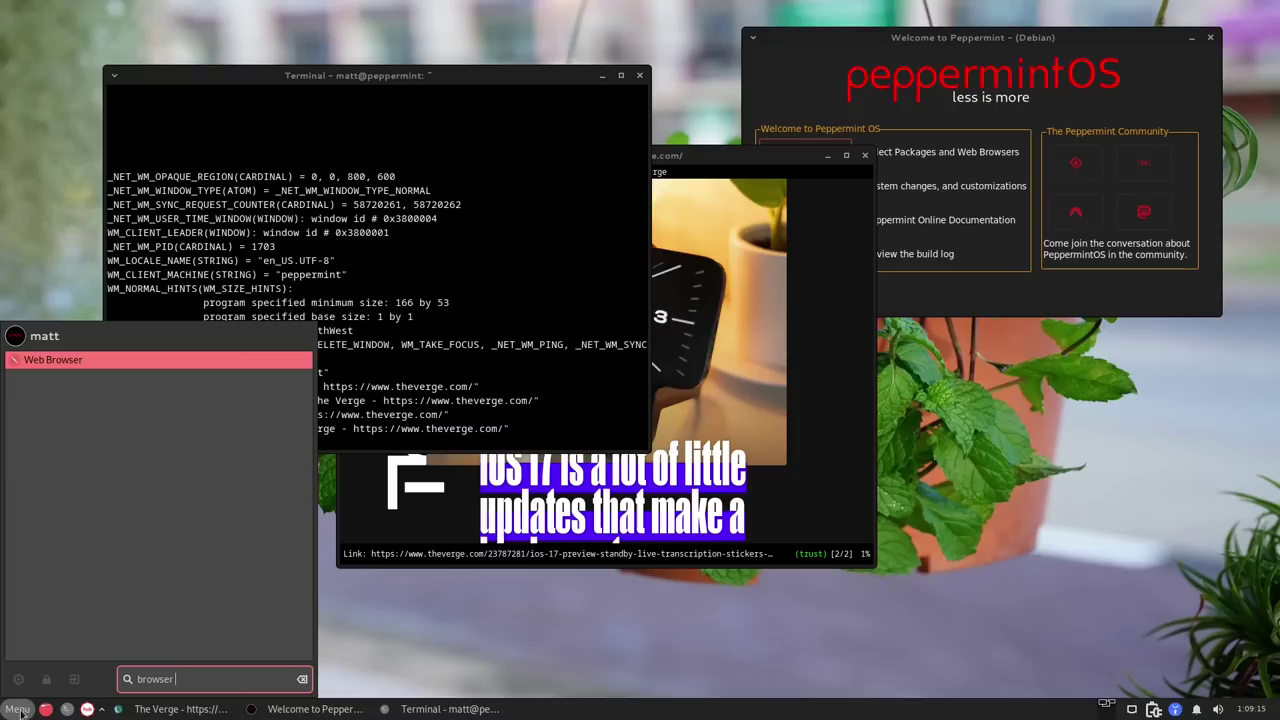
{"action": "key", "text": "BackSpace"}
{"action": "key", "text": "BackSpace"}
{"action": "key", "text": "BackSpace"}
{"action": "key", "text": "BackSpace"}
{"action": "key", "text": "BackSpace"}
{"action": "key", "text": "BackSpace"}
{"action": "key", "text": "BackSpace"}
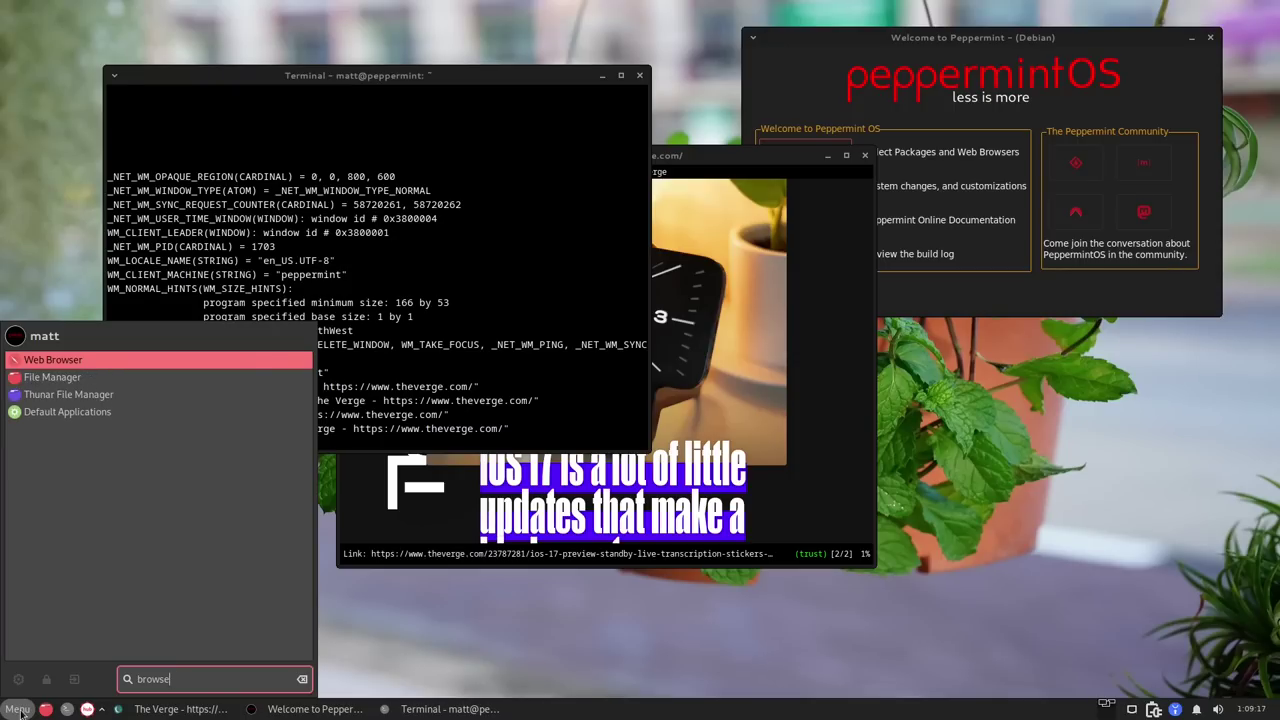
{"action": "type", "text": "qute"}
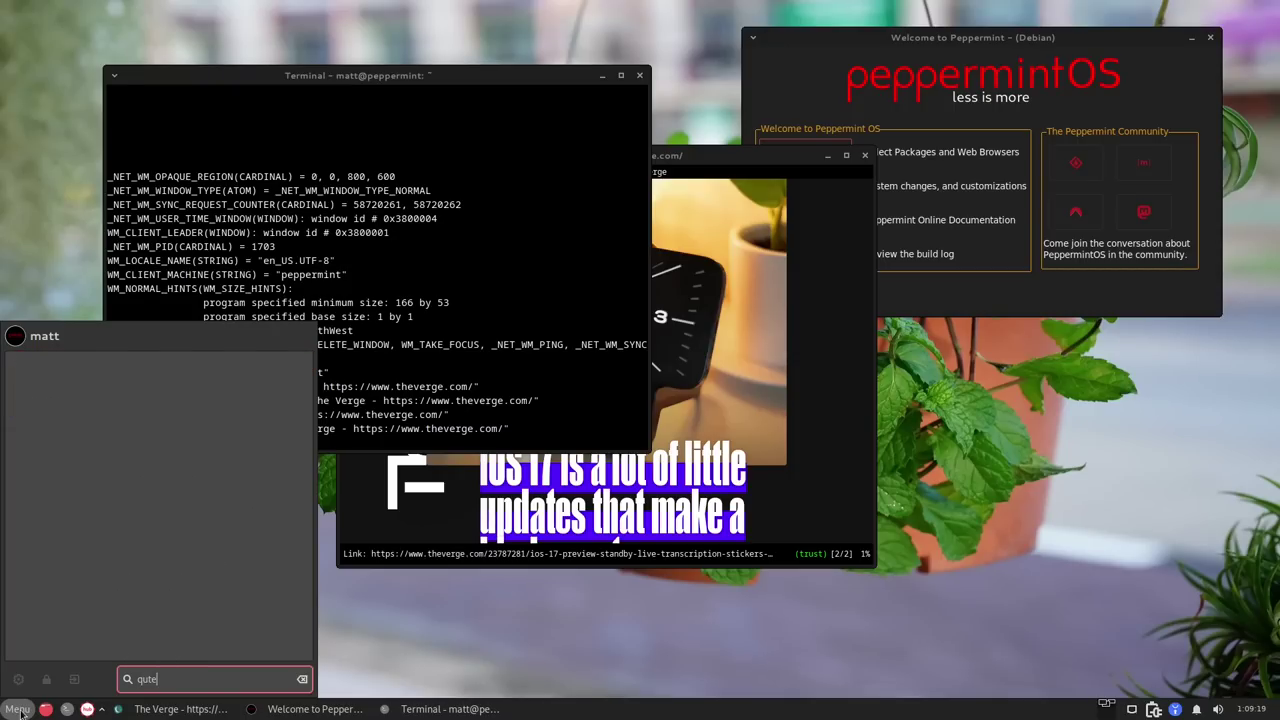
{"action": "key", "text": "BackSpace"}
{"action": "key", "text": "BackSpace"}
{"action": "type", "text": "vieb"}
{"action": "key", "text": "BackSpace"}
{"action": "key", "text": "BackSpace"}
{"action": "key", "text": "BackSpace"}
{"action": "key", "text": "BackSpace"}
{"action": "type", "text": "veib"}
{"action": "key", "text": "BackSpace"}
{"action": "key", "text": "BackSpace"}
{"action": "key", "text": "BackSpace"}
{"action": "key", "text": "BackSpace"}
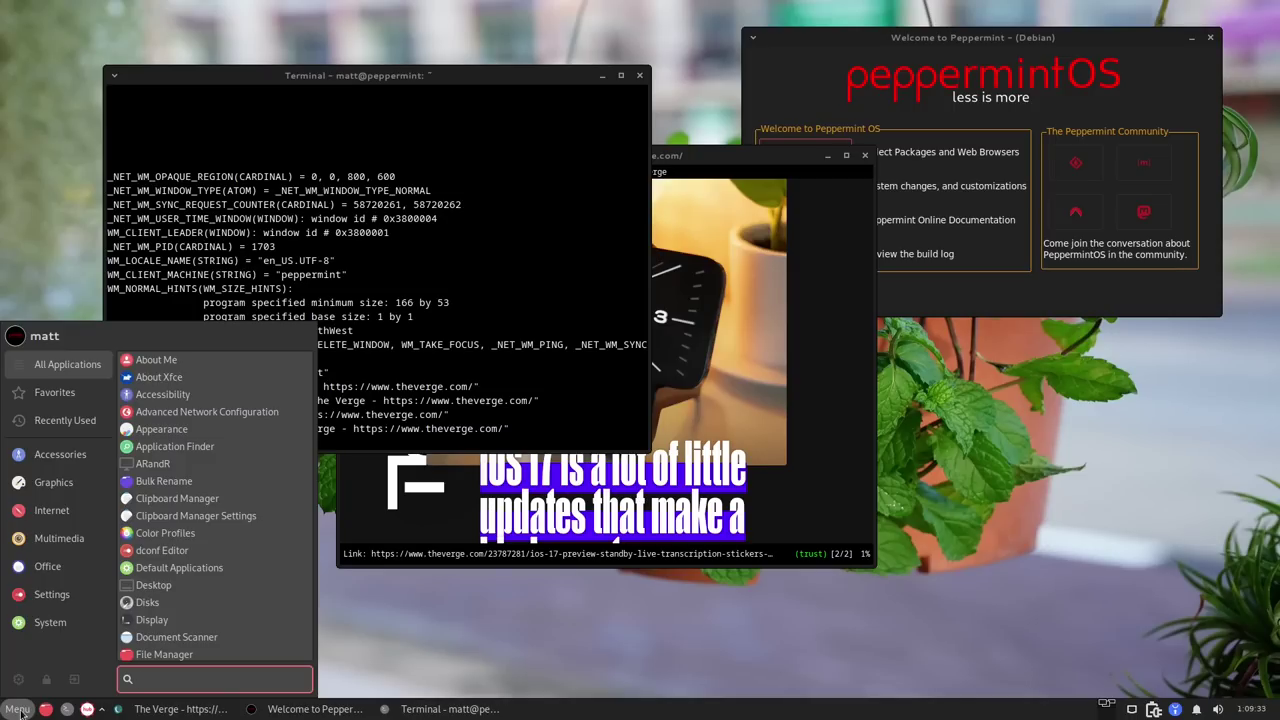
Open Default Applications via a 'defa' search, confirm Debian Sensible Browser is the web browser, then close it.
{"action": "type", "text": "defa"}
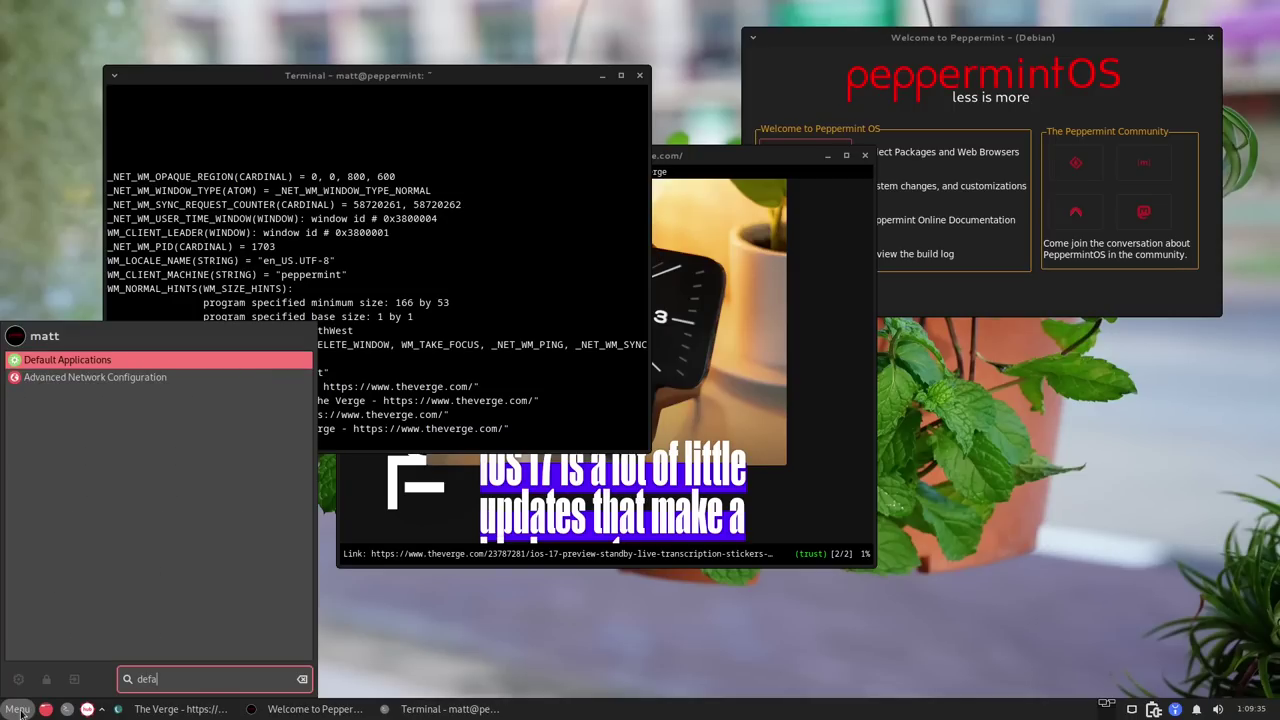
{"action": "key", "text": "Return"}
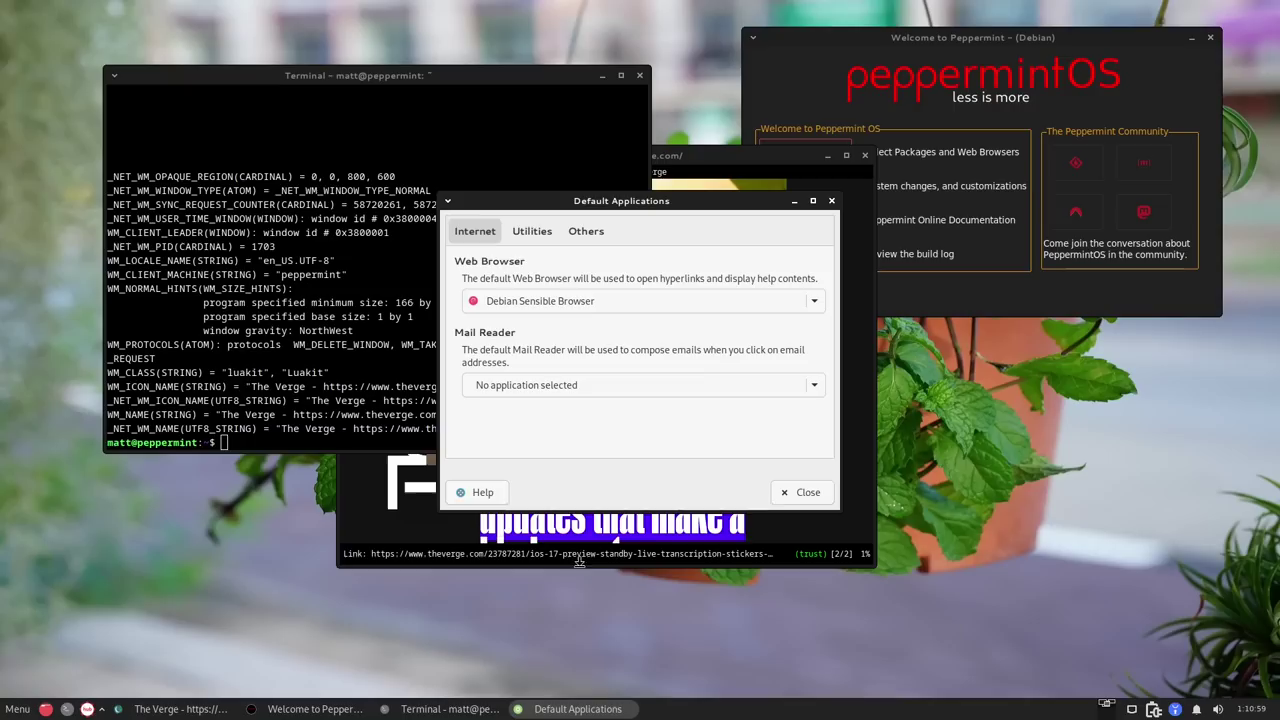
{"action": "left_click", "coordinate": [803, 494]}
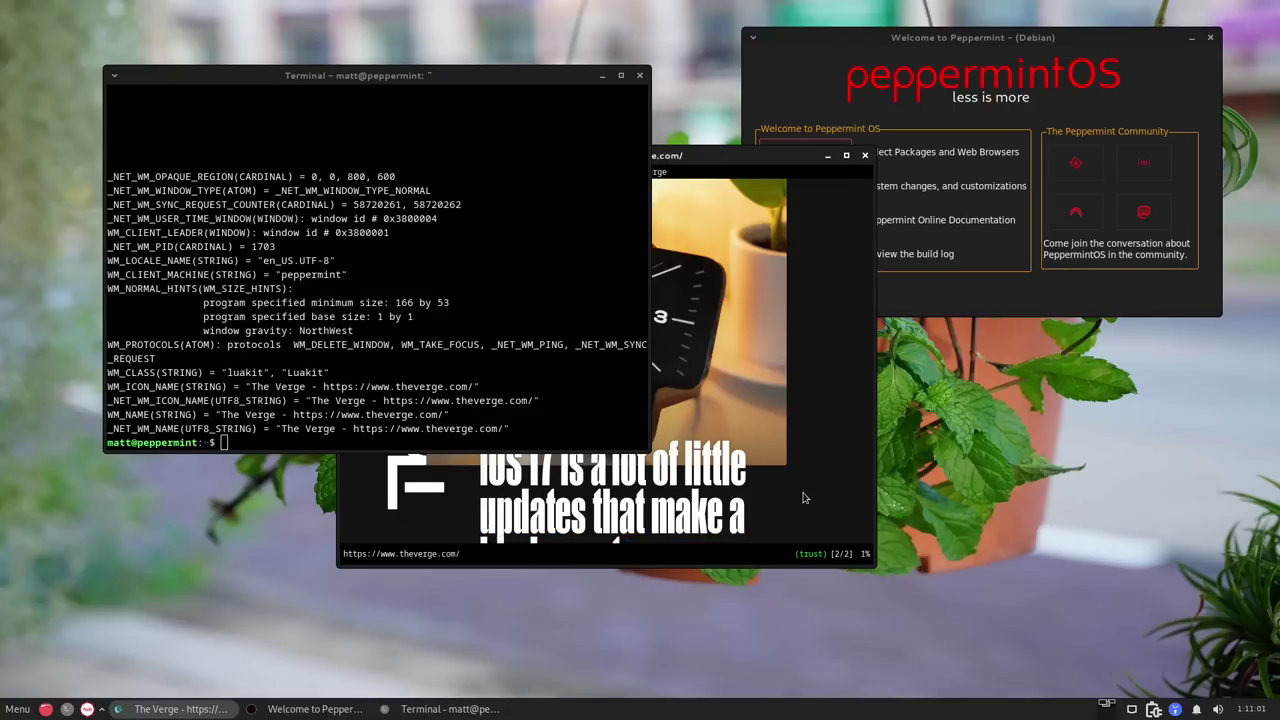
Drag The Verge window right and slightly down toward the screen centre.
{"action": "left_click_drag", "start_coordinate": [770, 162], "coordinate": [878, 178]}
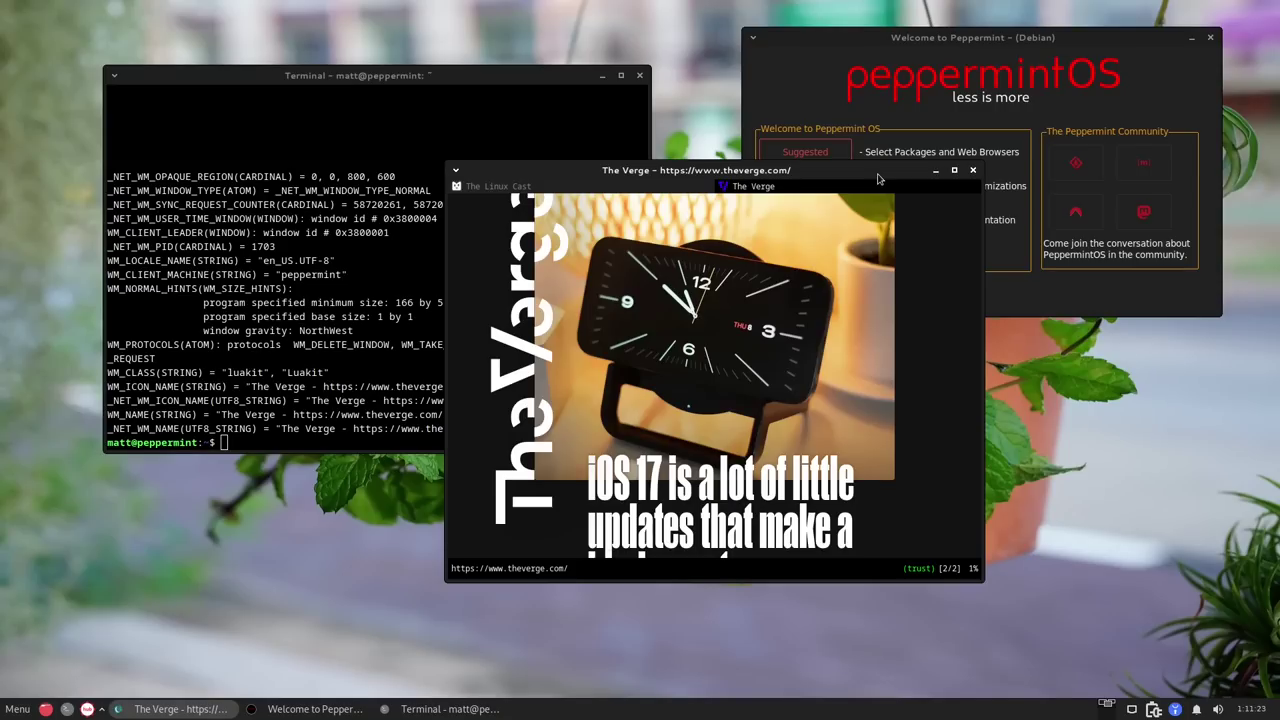
Launch Kumo SSB manager from the Internet category, close it, and reopen the application menu.
{"action": "left_click", "coordinate": [17, 709]}
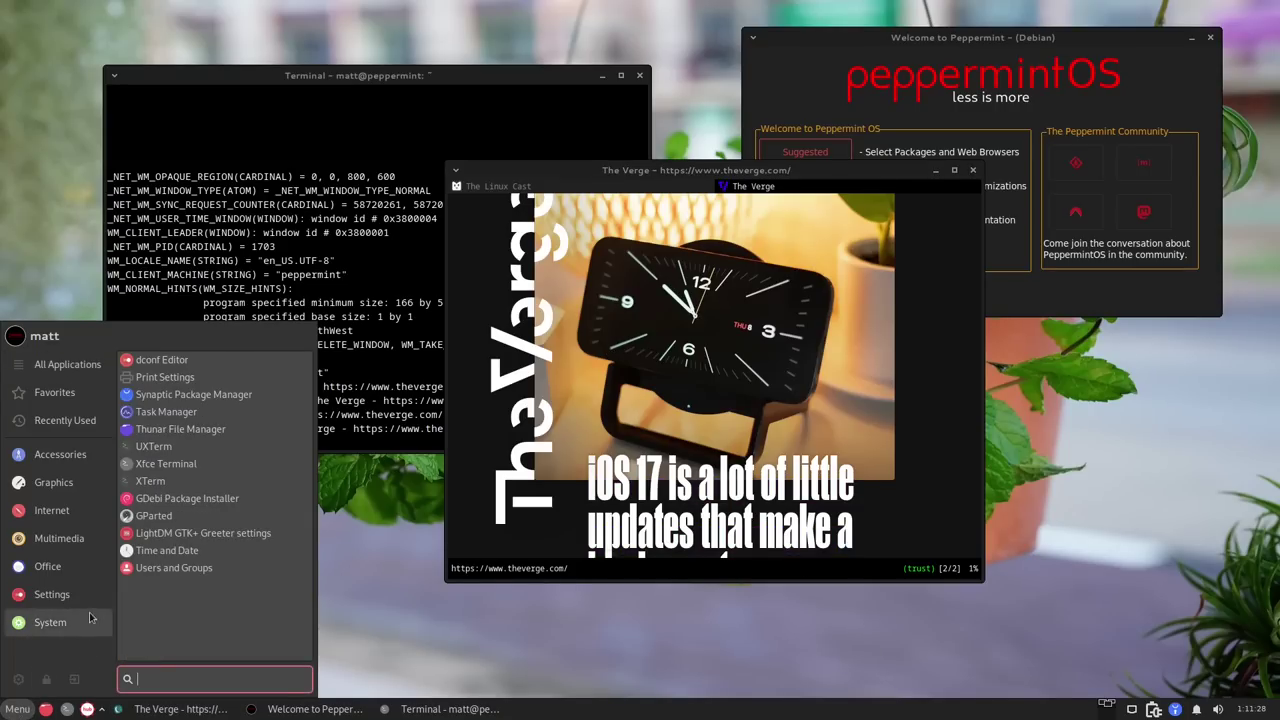
{"action": "mouse_move", "coordinate": [79, 487]}
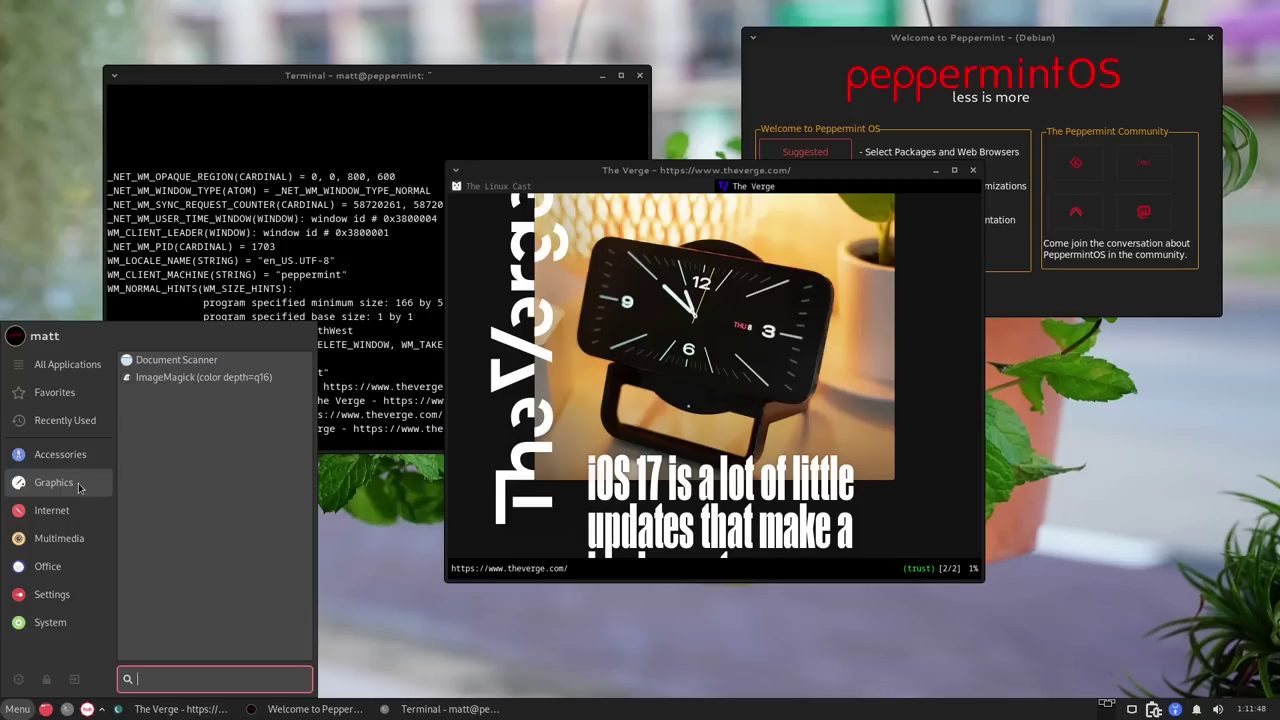
{"action": "left_click", "coordinate": [92, 508]}
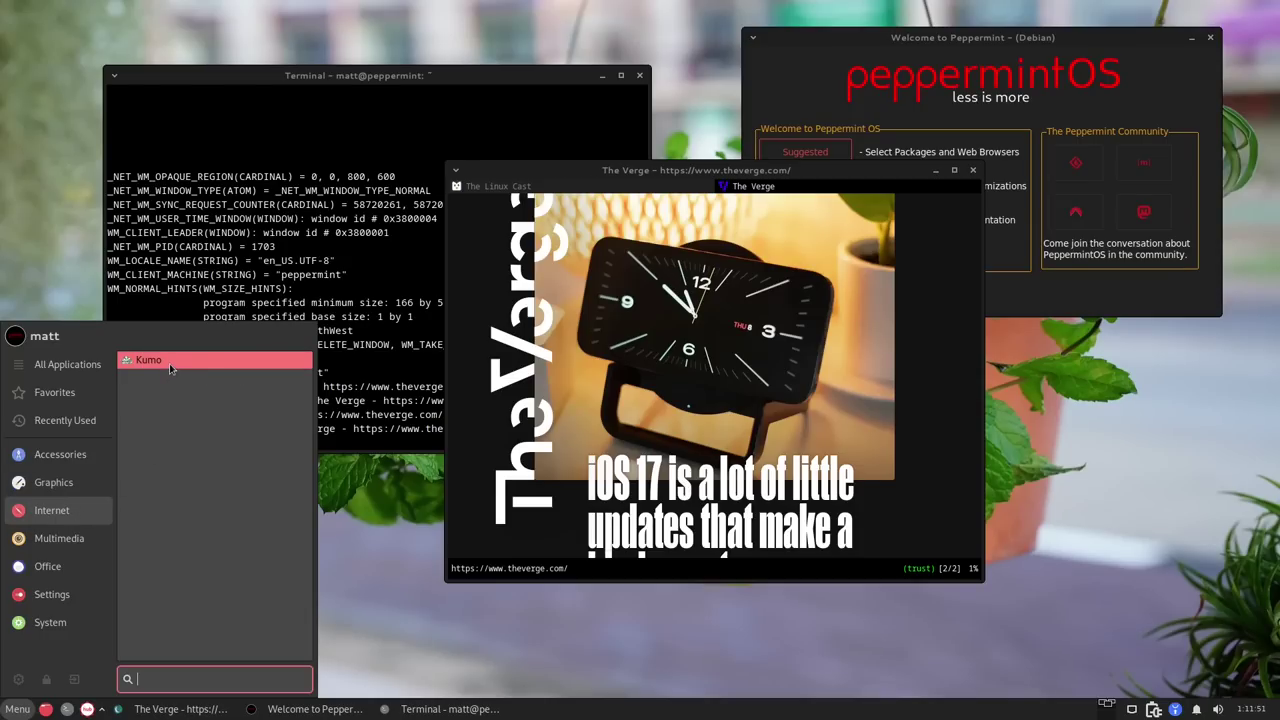
{"action": "left_click", "coordinate": [170, 362]}
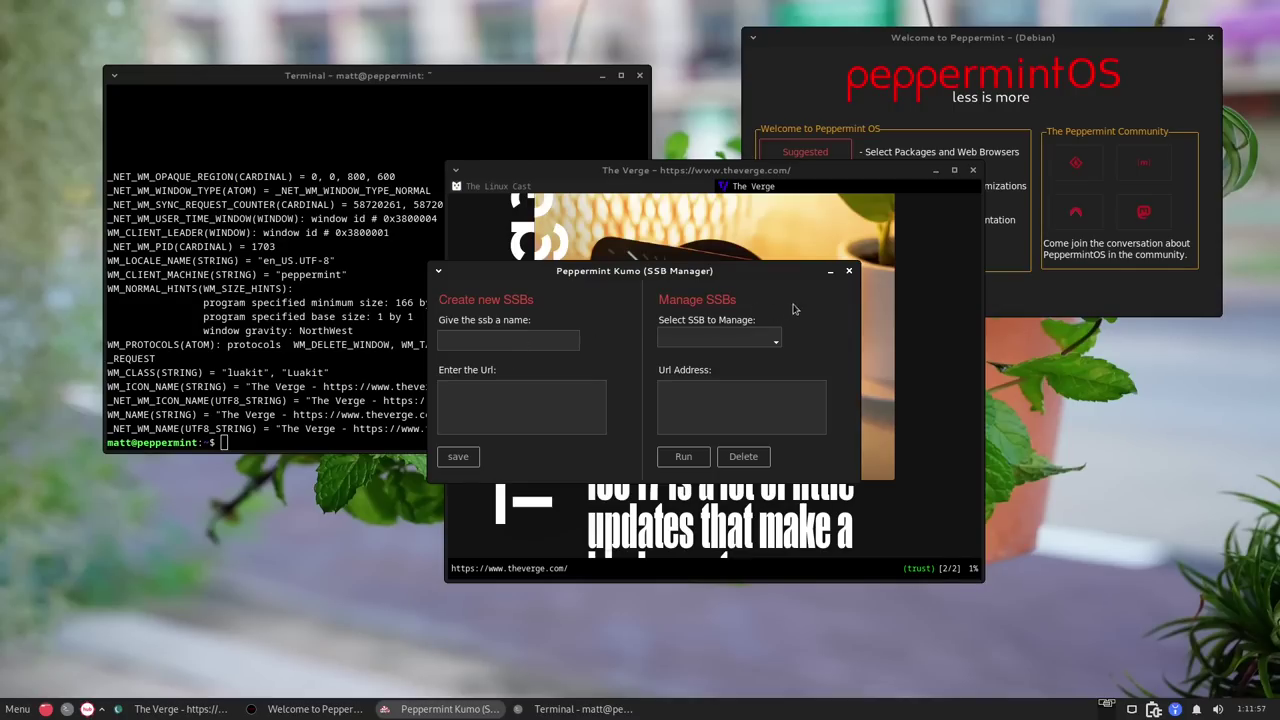
{"action": "left_click", "coordinate": [849, 271]}
{"action": "key", "text": "super"}
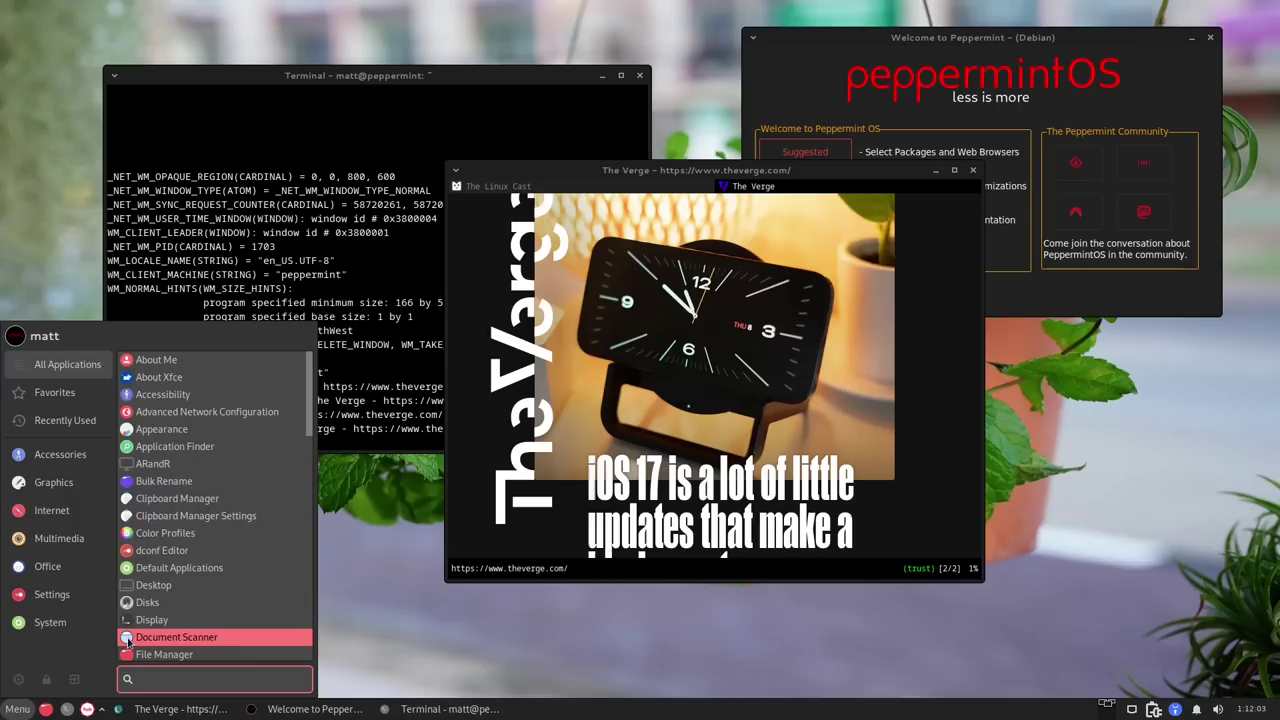
Browse the Internet, Multimedia and Office categories and launch Orage Globaltime.
{"action": "left_click", "coordinate": [62, 514]}
{"action": "left_click", "coordinate": [62, 540]}
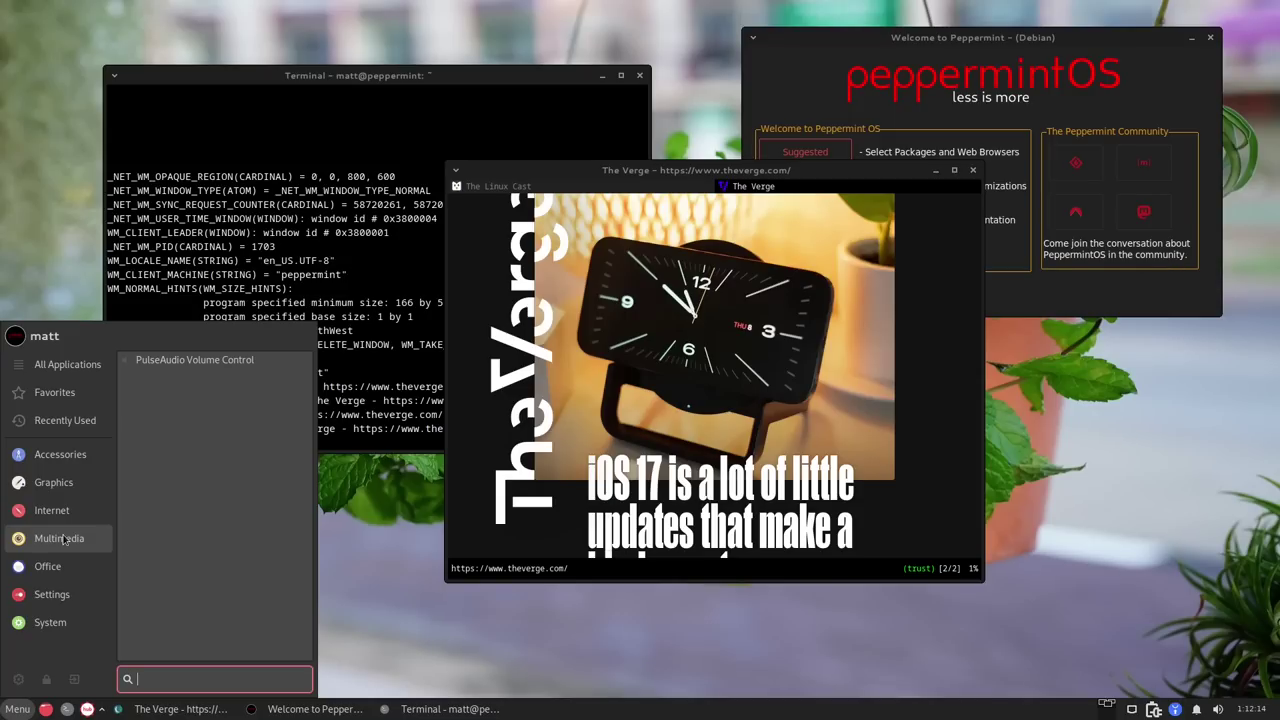
{"action": "left_click", "coordinate": [58, 567]}
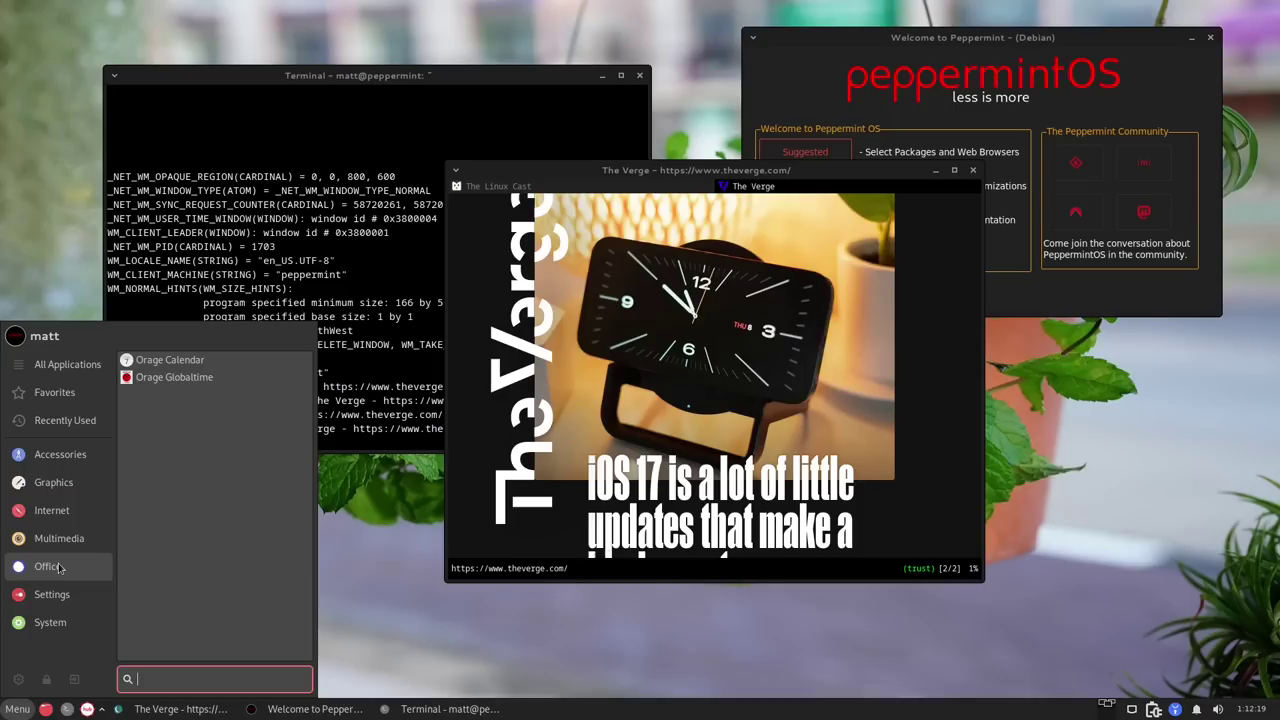
{"action": "left_click", "coordinate": [215, 378]}
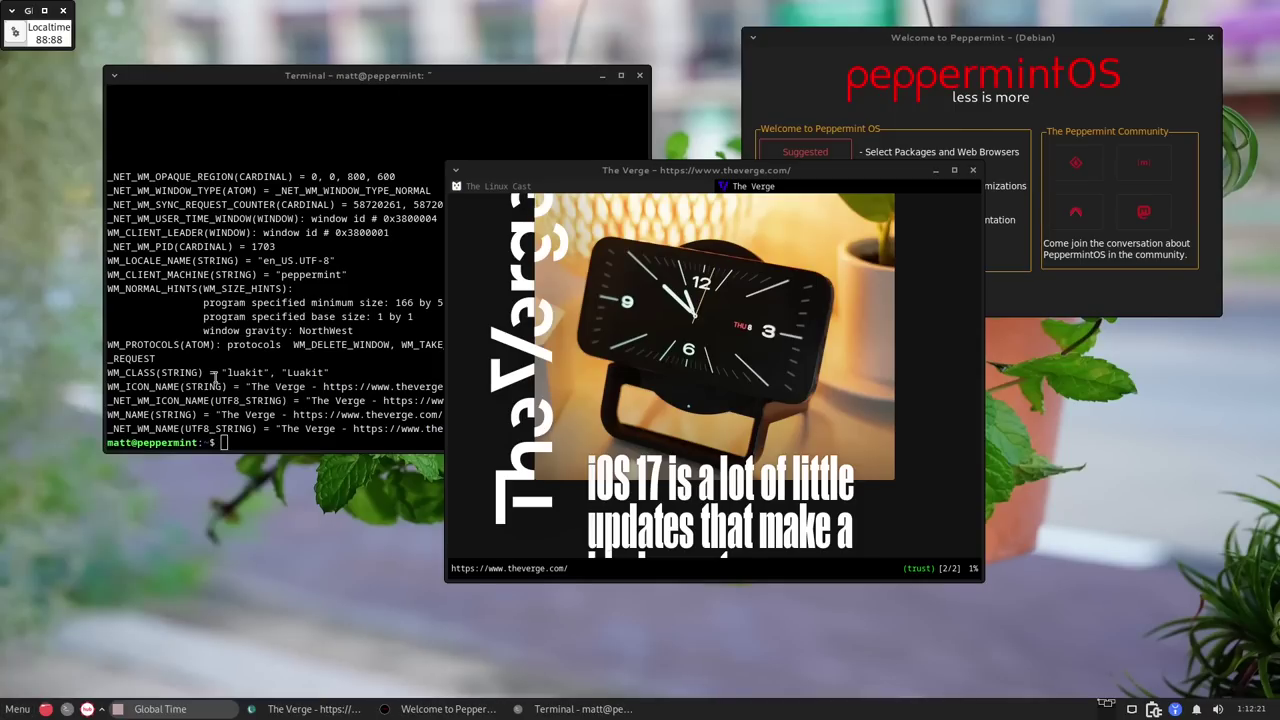
{"action": "key", "text": "super"}
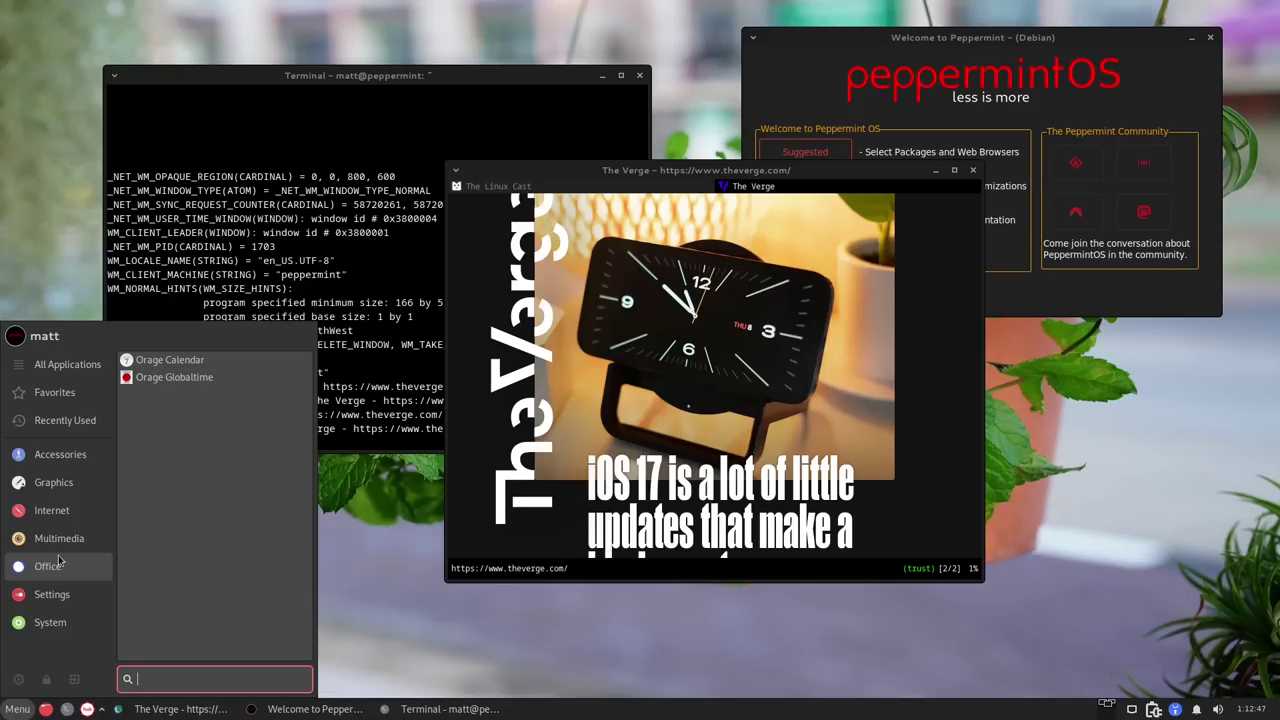
Open the PeppermintOS Community SourceForge page from Welcome to Peppermint, reposition its window, then close it.
{"action": "key", "text": "Escape"}
{"action": "left_click", "coordinate": [1013, 82]}
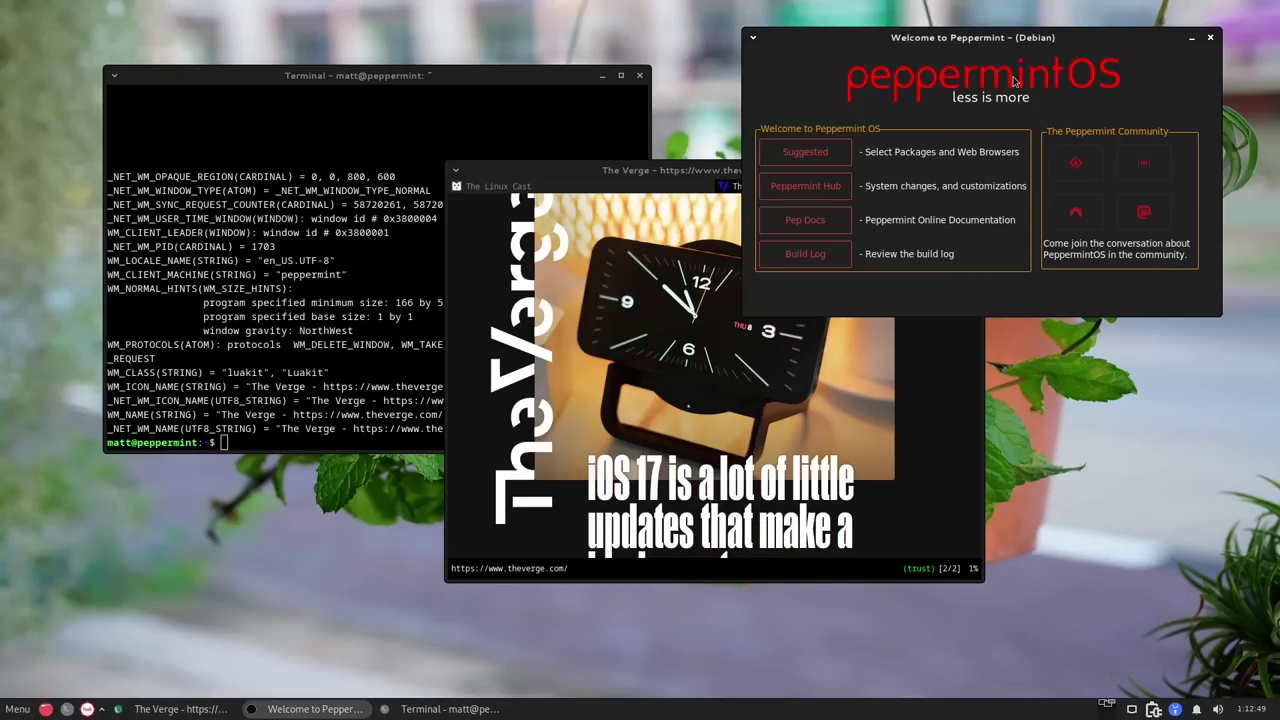
{"action": "left_click", "coordinate": [1075, 162]}
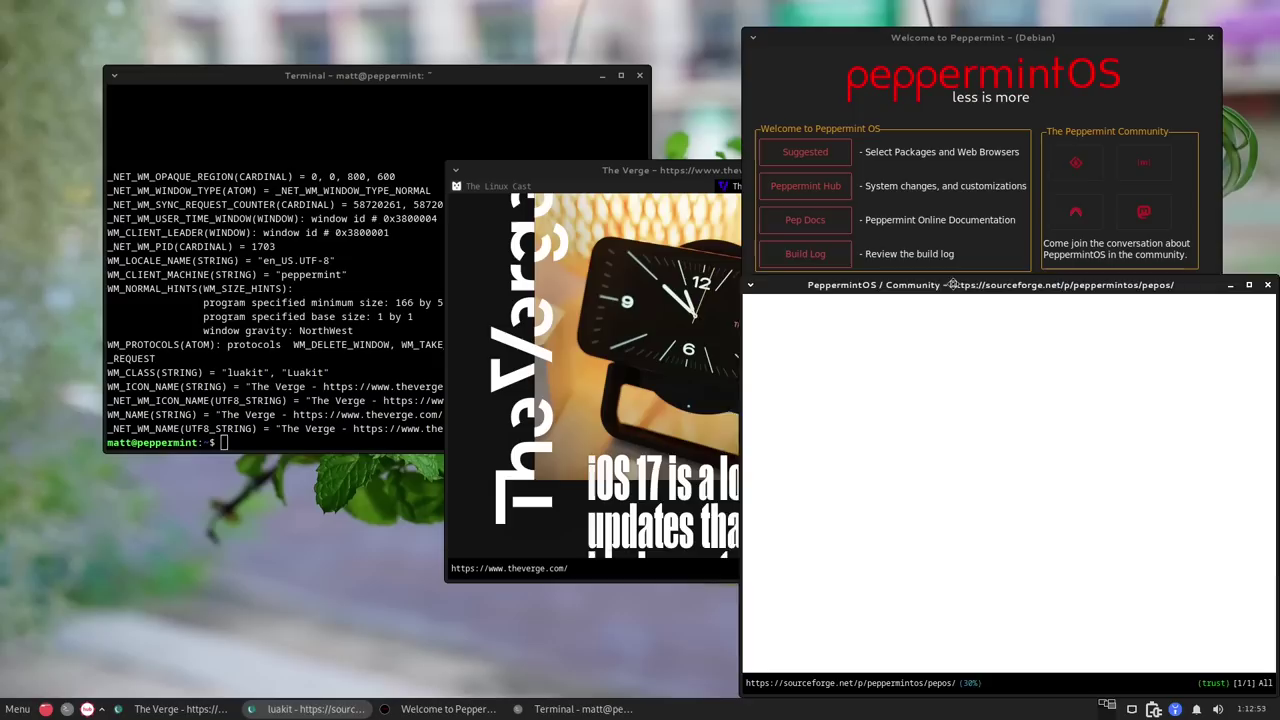
{"action": "left_click_drag", "start_coordinate": [952, 284], "coordinate": [838, 271]}
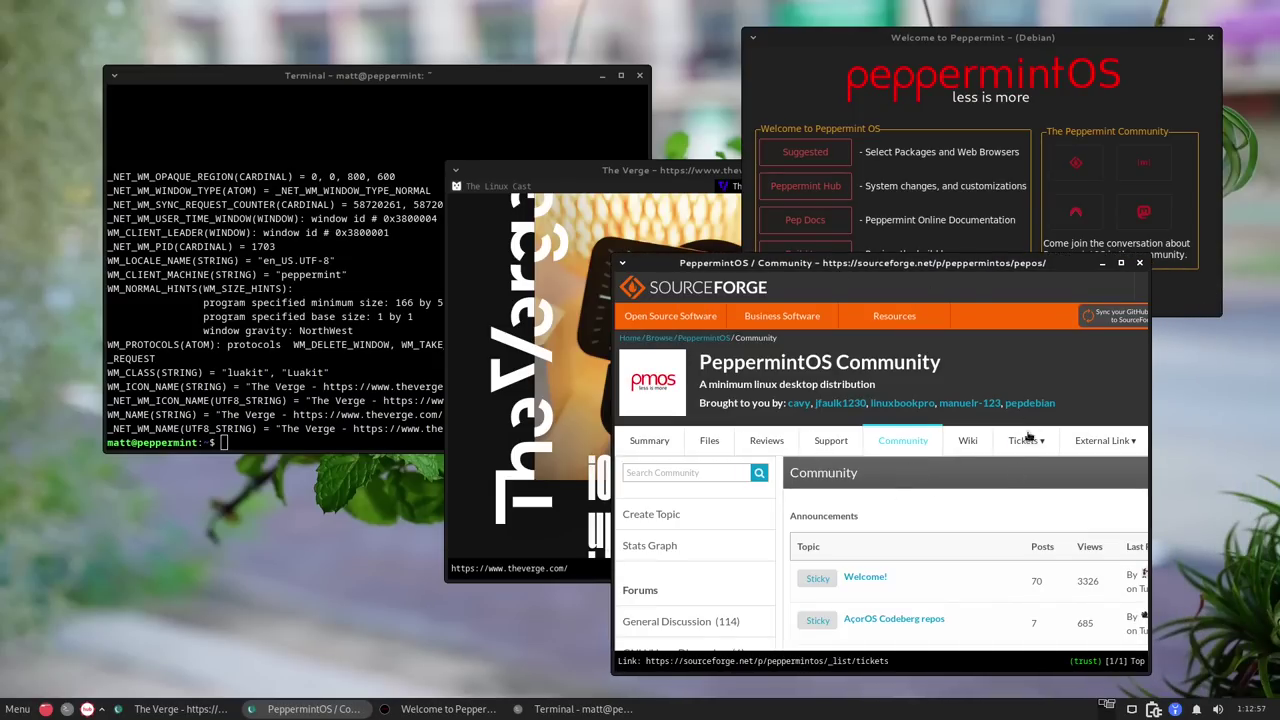
{"action": "left_click", "coordinate": [1139, 262]}
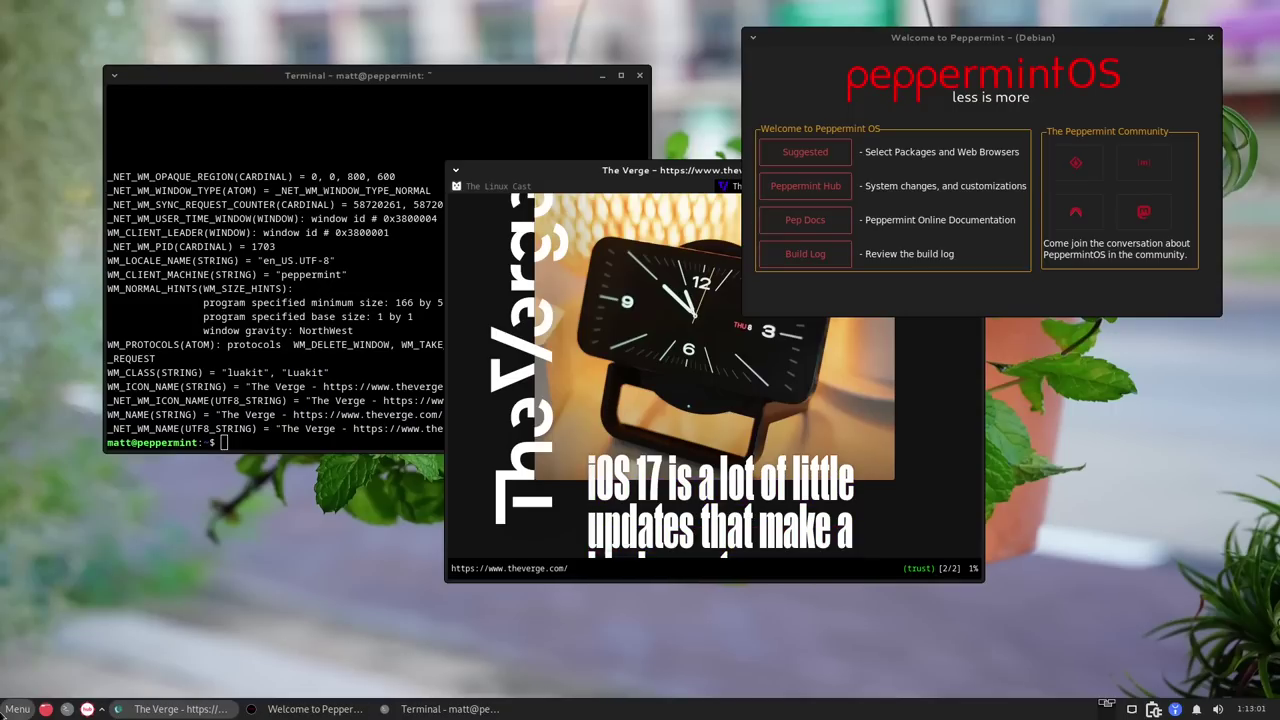
Browse the Whisker Menu's Multimedia, Office and Settings categories, then dismiss it via the terminal.
{"action": "left_click", "coordinate": [17, 709]}
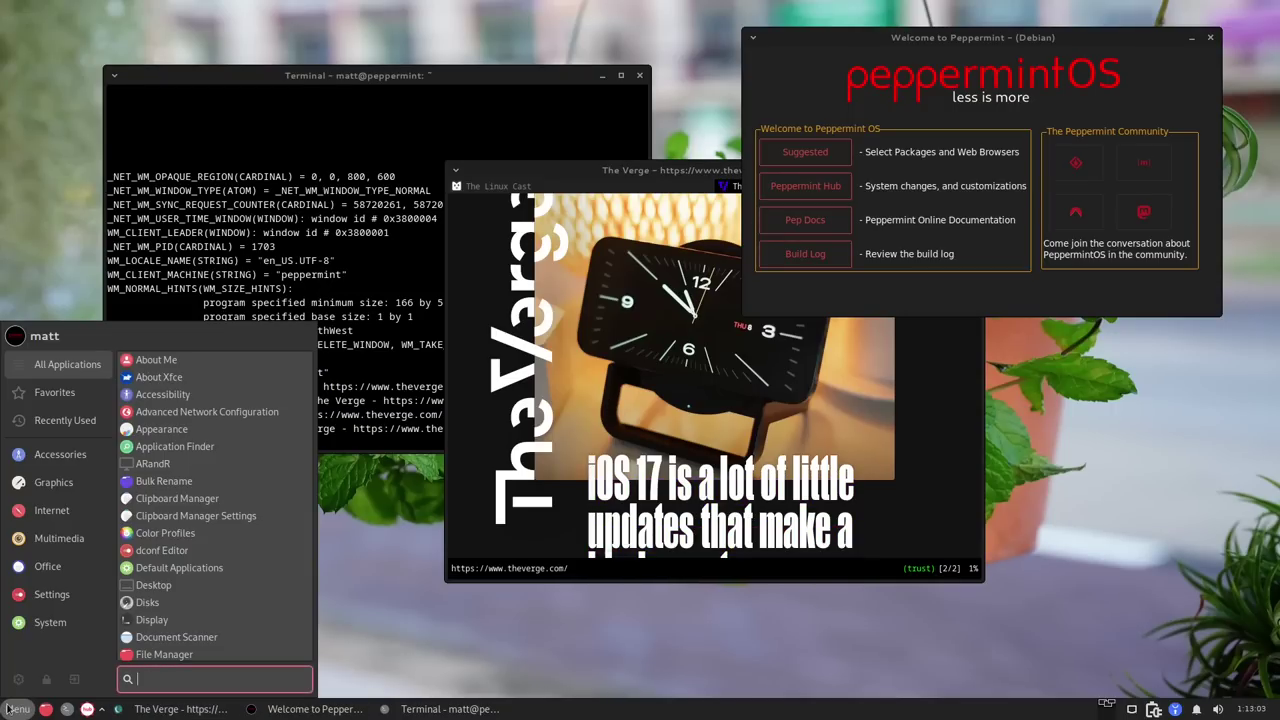
{"action": "left_click", "coordinate": [64, 540]}
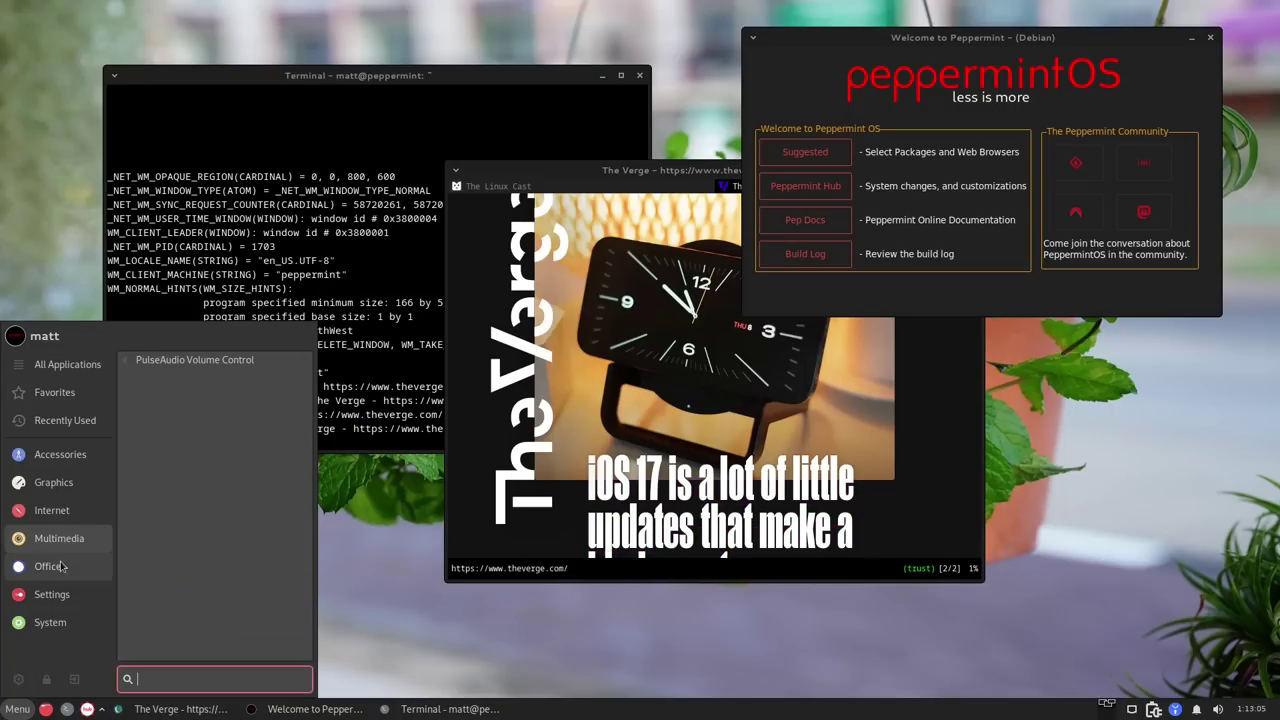
{"action": "left_click", "coordinate": [60, 567]}
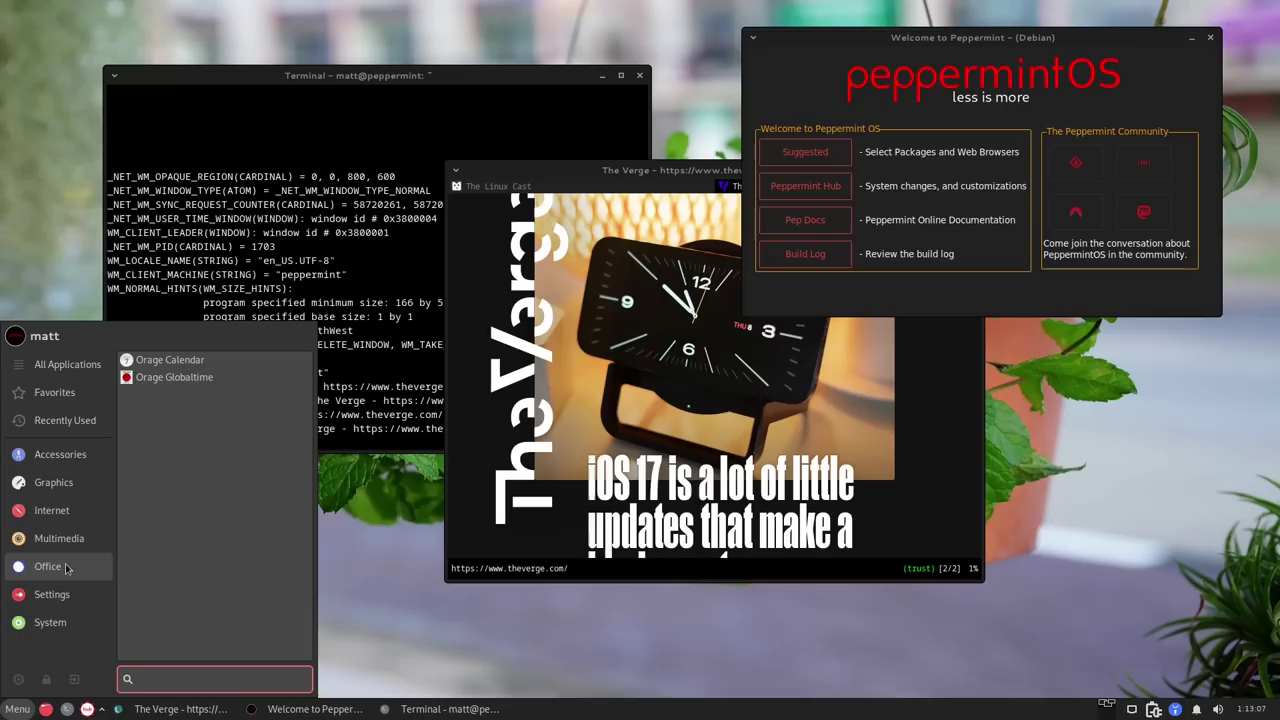
{"action": "left_click", "coordinate": [67, 590]}
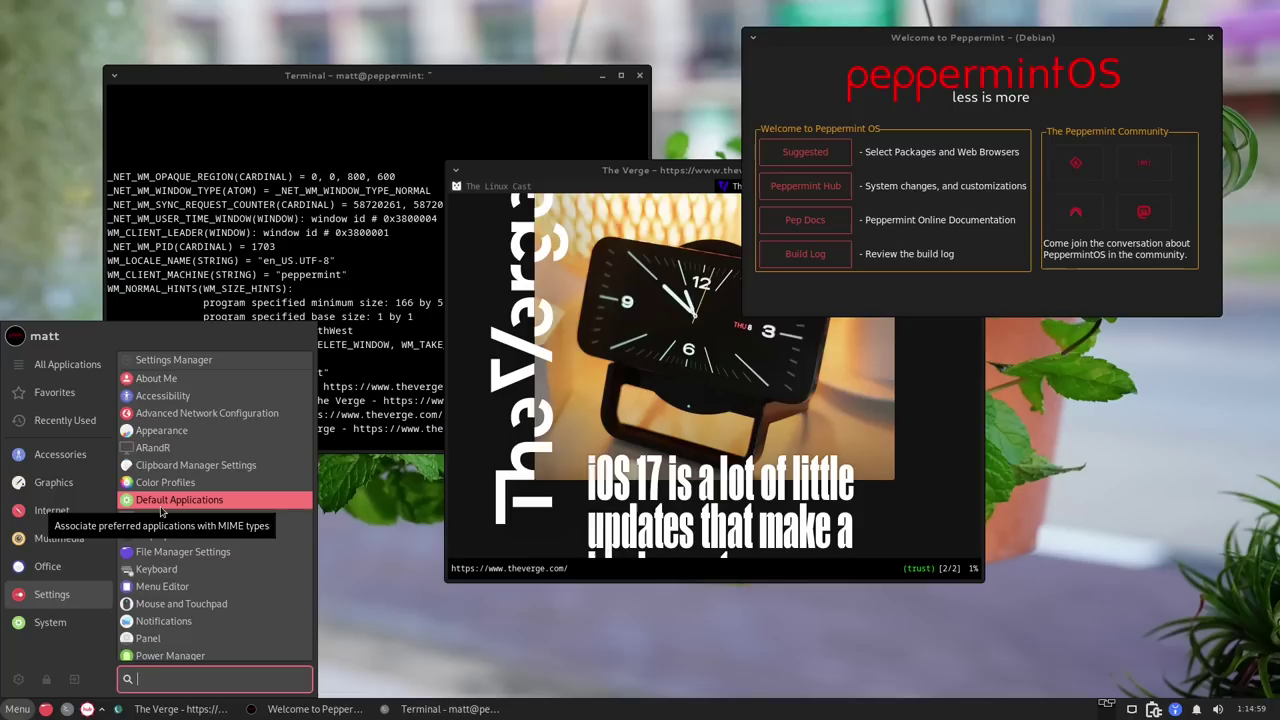
{"action": "left_click", "coordinate": [285, 78]}
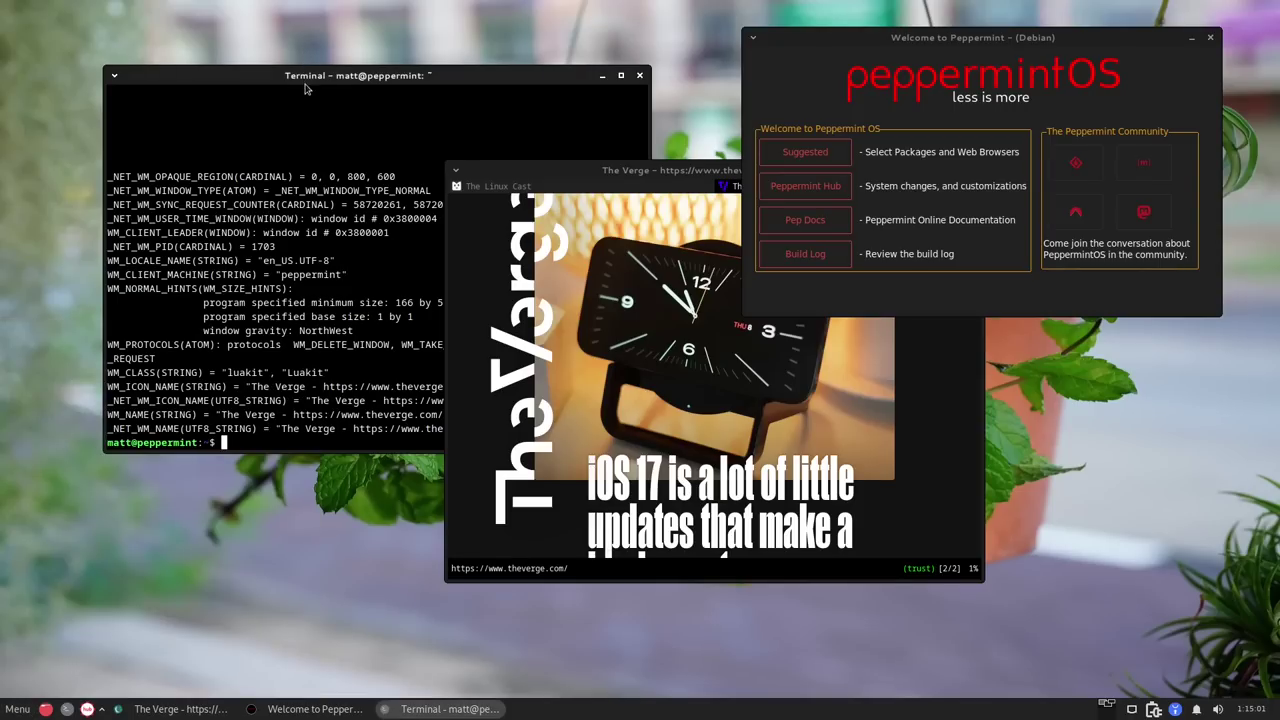
Raise the Xfce Terminal window above The Verge browser.
{"action": "left_click", "coordinate": [316, 81]}
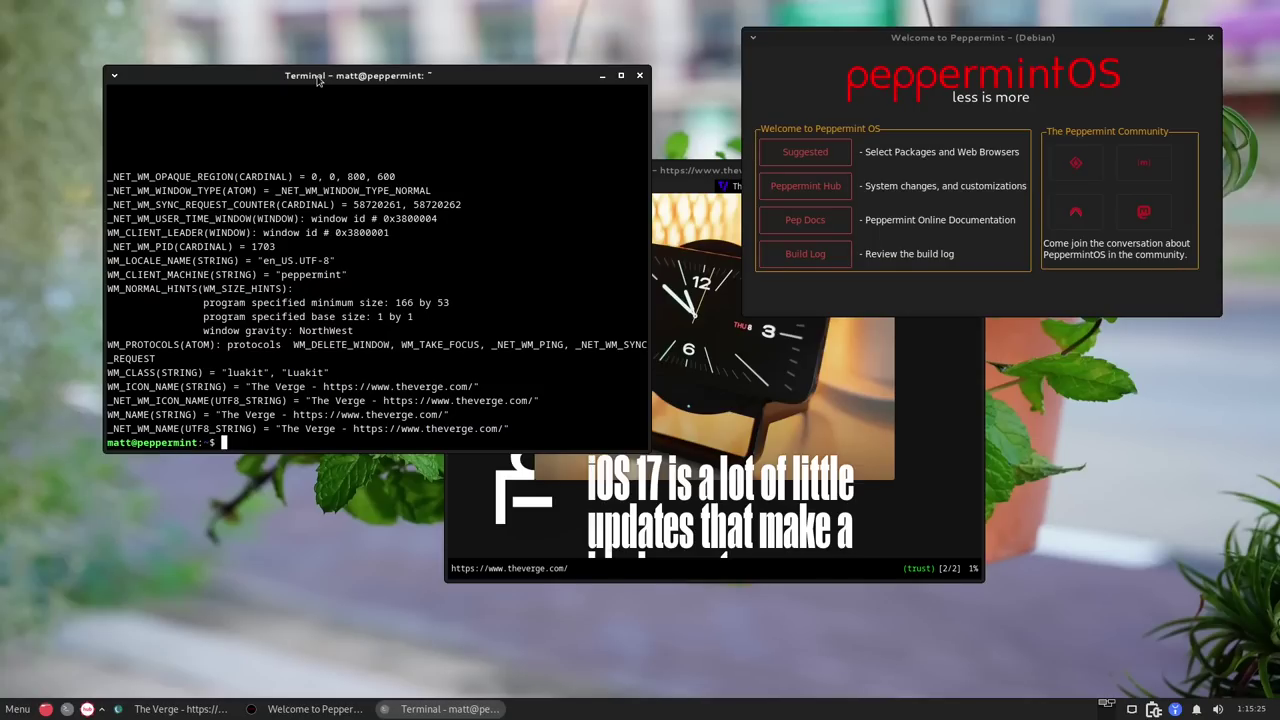
Run neofetch, highlight the 1390 MiB memory figure, then run top to list processes.
{"action": "key", "text": "ctrl+l"}
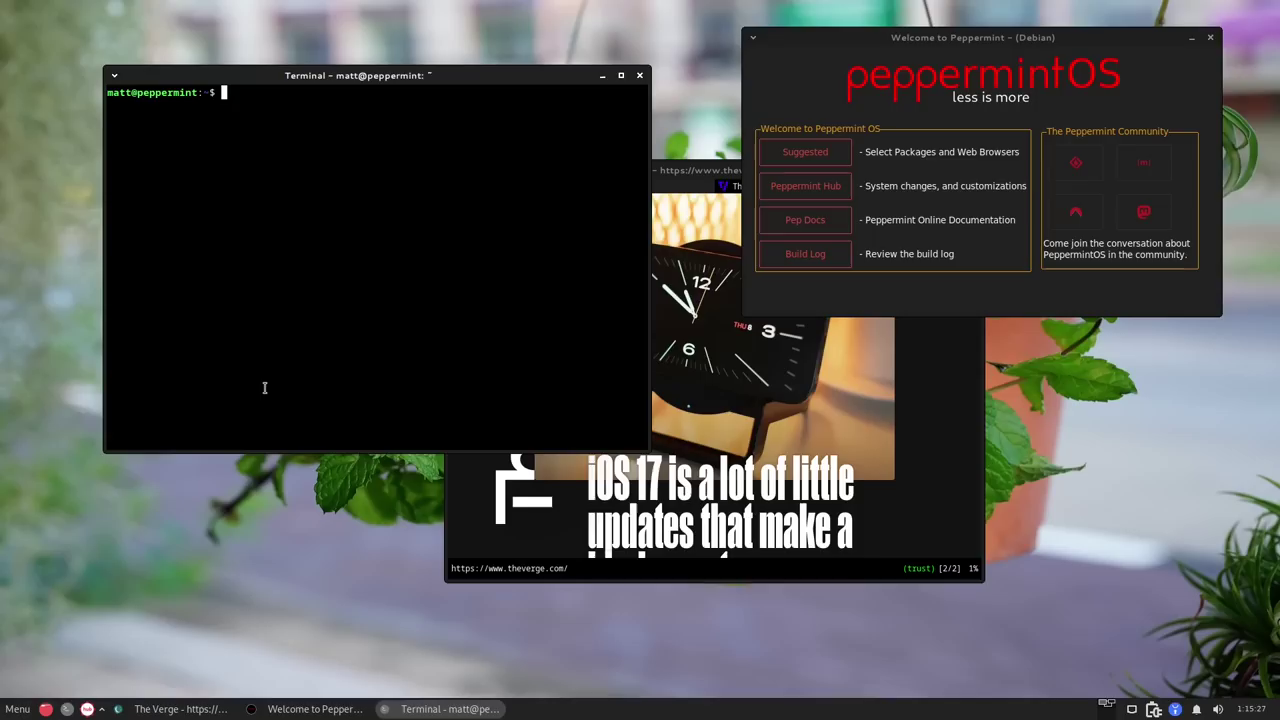
{"action": "type", "text": "neofetch"}
{"action": "key", "text": "Return"}
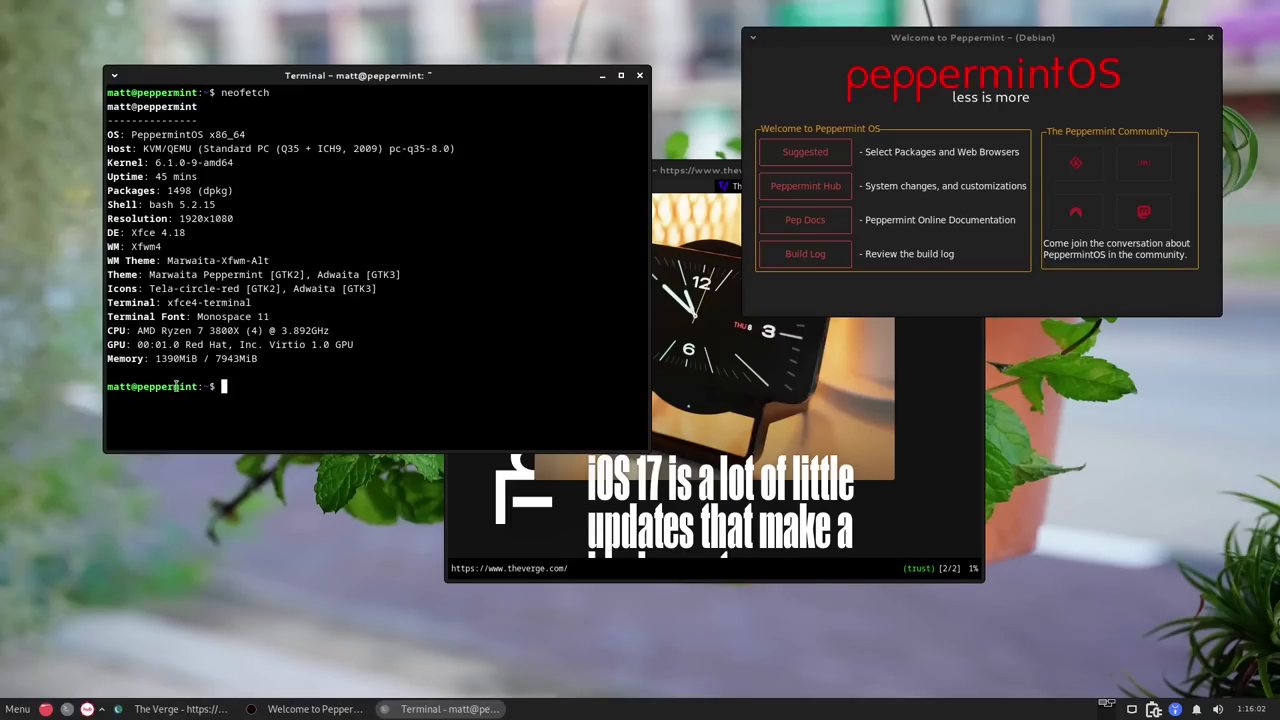
{"action": "left_click_drag", "start_coordinate": [186, 358], "coordinate": [154, 359]}
{"action": "type", "text": "op"}
{"action": "key", "text": "Return"}
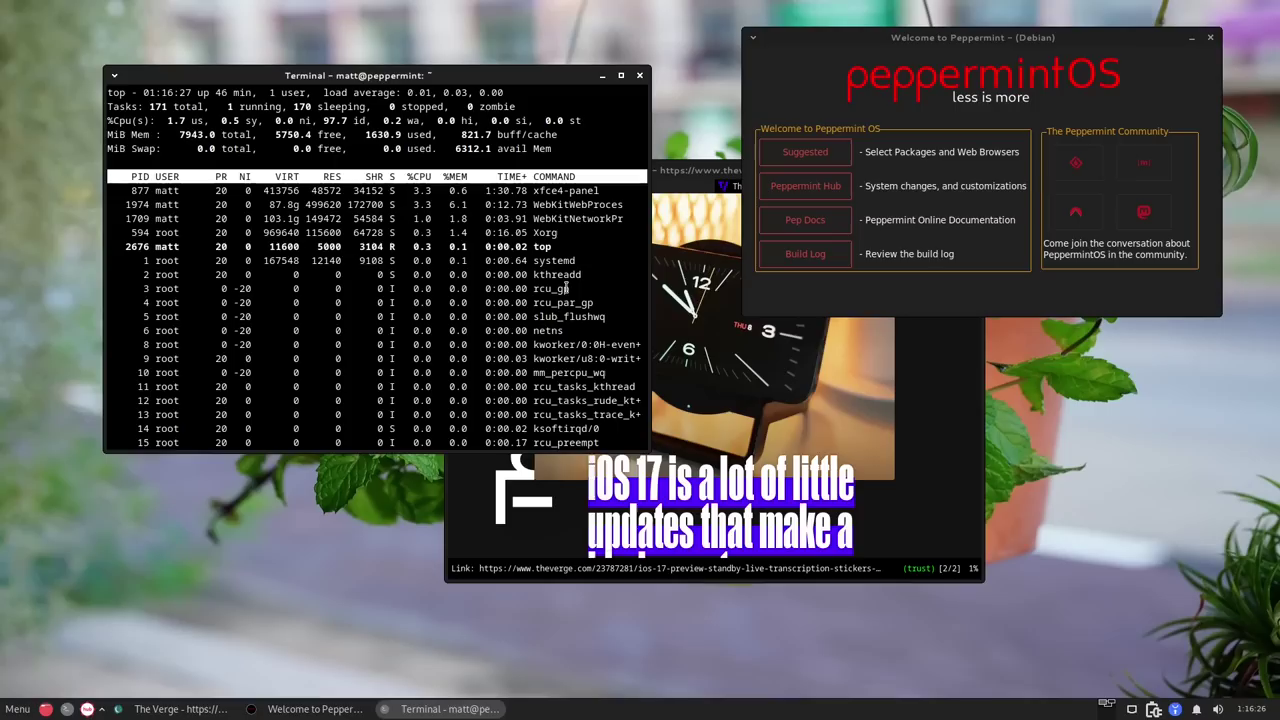
Quit top and launch Peppermint Hub from the taskbar.
{"action": "key", "text": "q"}
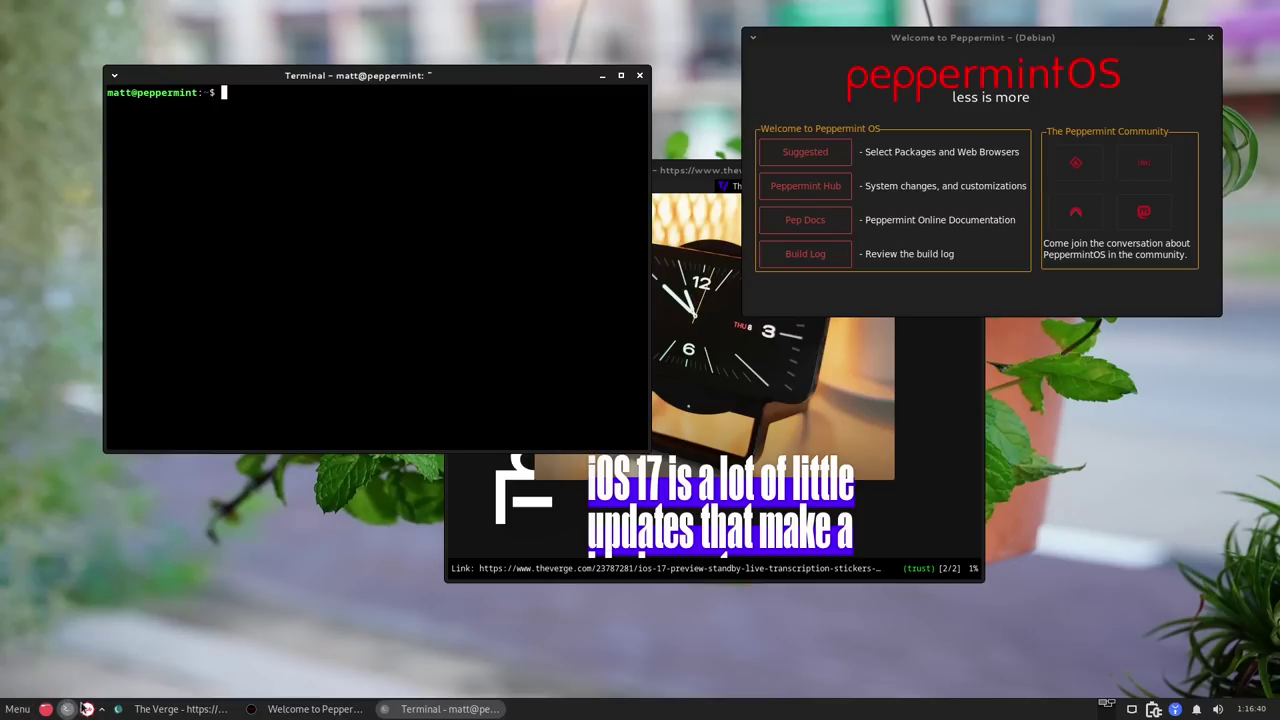
{"action": "left_click", "coordinate": [87, 708]}
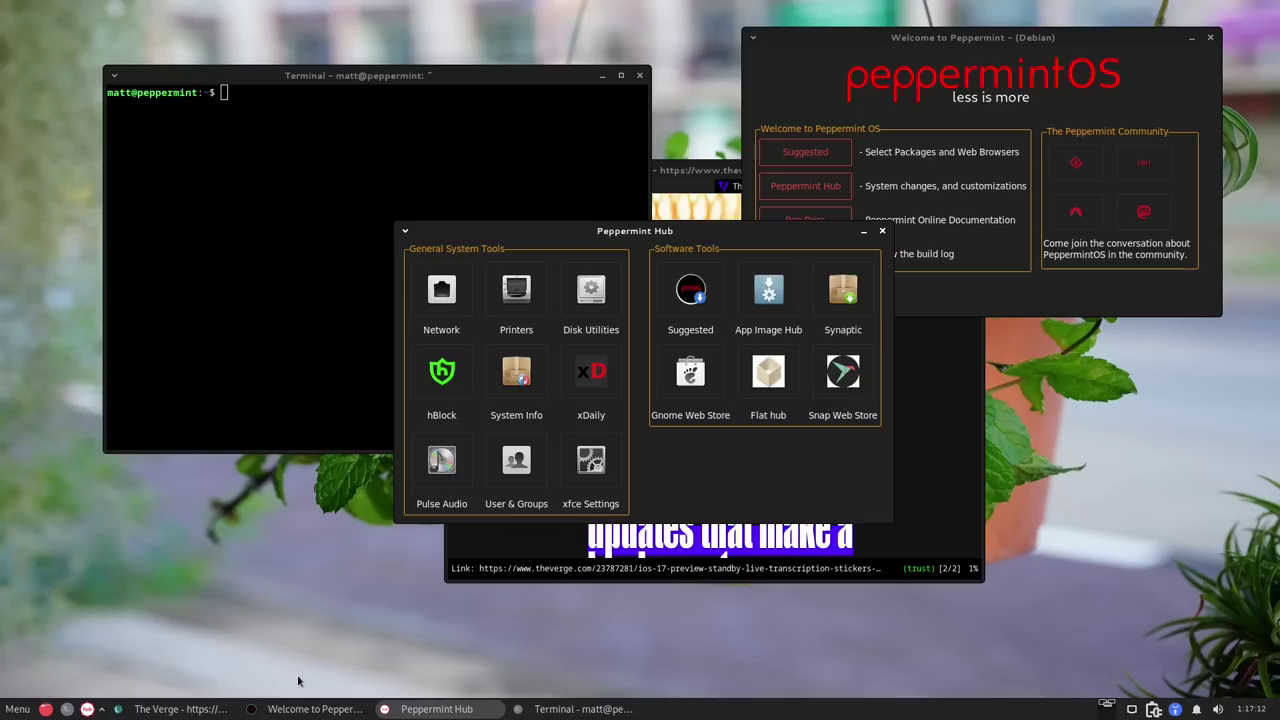
Launch Xfce Settings by searching 'settings' in the menu, and place it left of the Hub.
{"action": "left_click", "coordinate": [5, 712]}
{"action": "type", "text": "settings"}
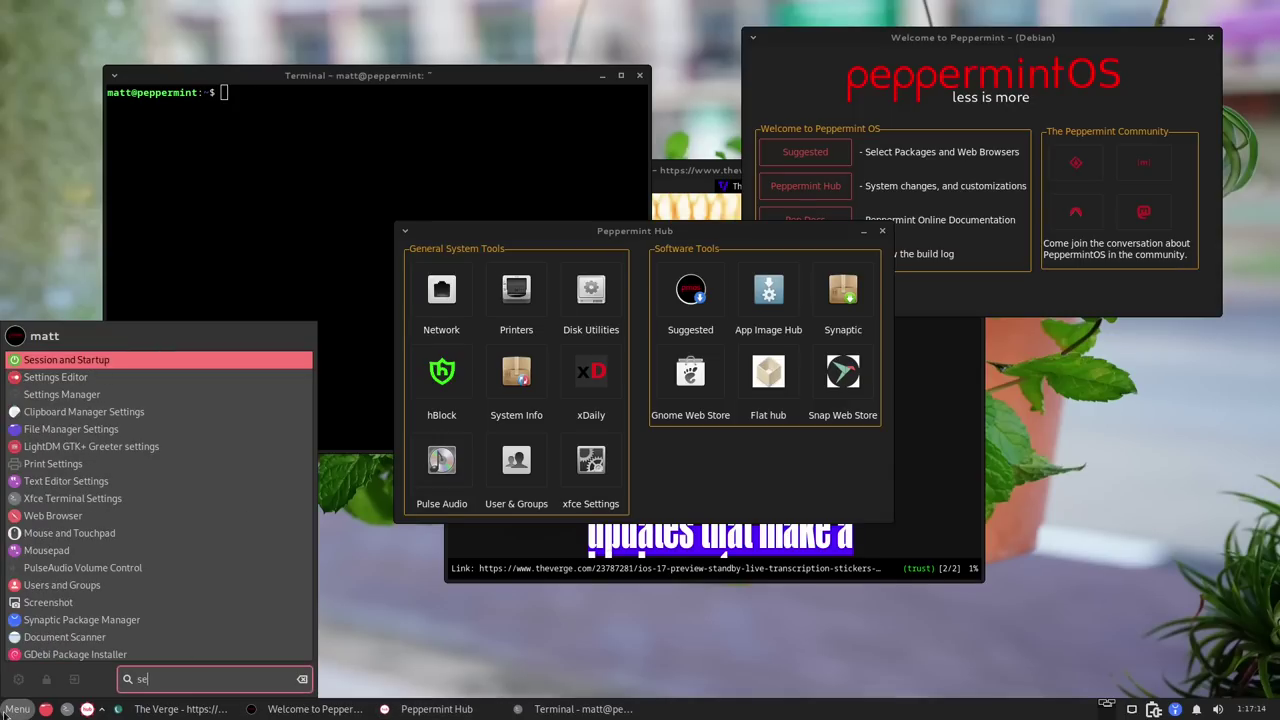
{"action": "key", "text": "Return"}
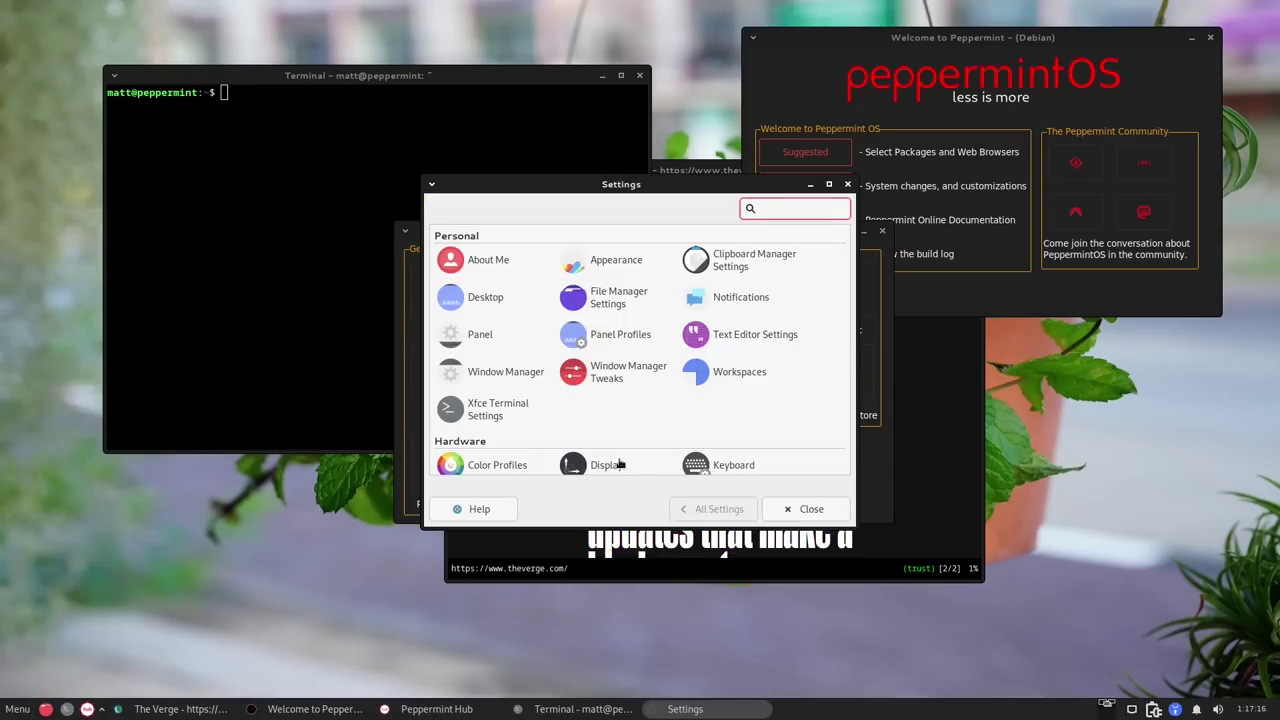
{"action": "left_click_drag", "start_coordinate": [559, 179], "coordinate": [207, 169]}
{"action": "left_click", "coordinate": [636, 230]}
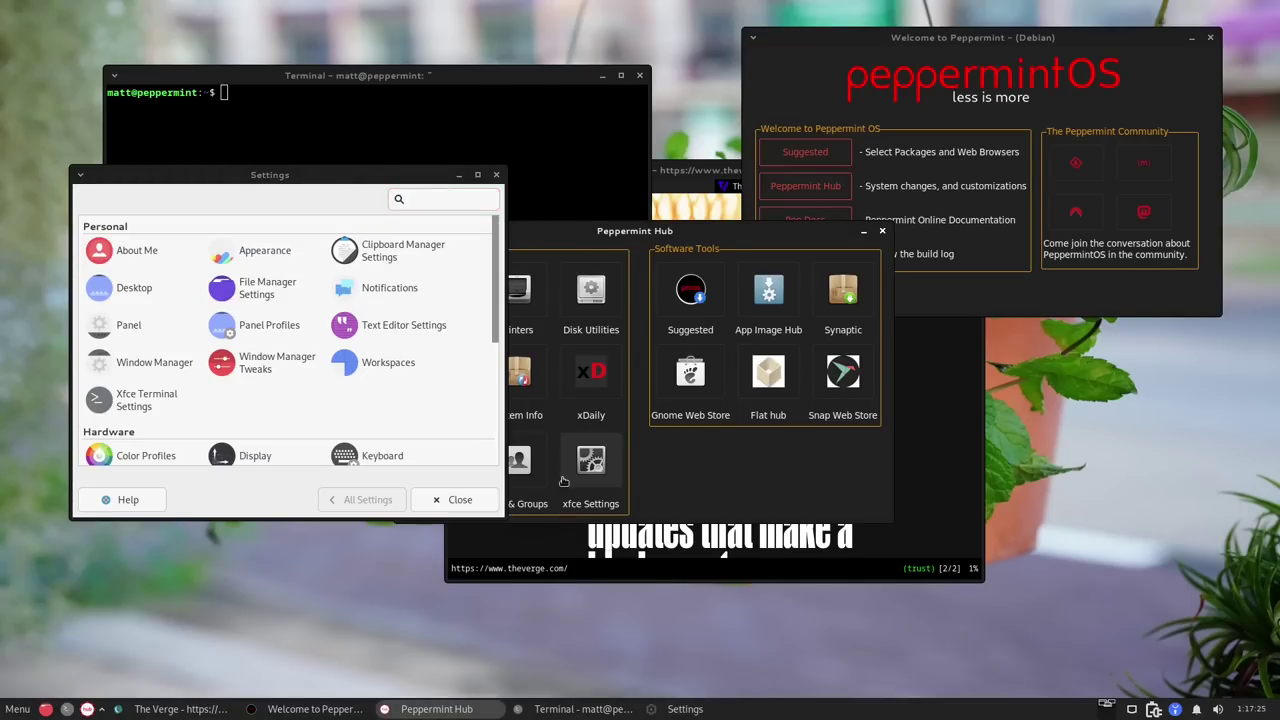
{"action": "left_click_drag", "start_coordinate": [365, 174], "coordinate": [366, 141]}
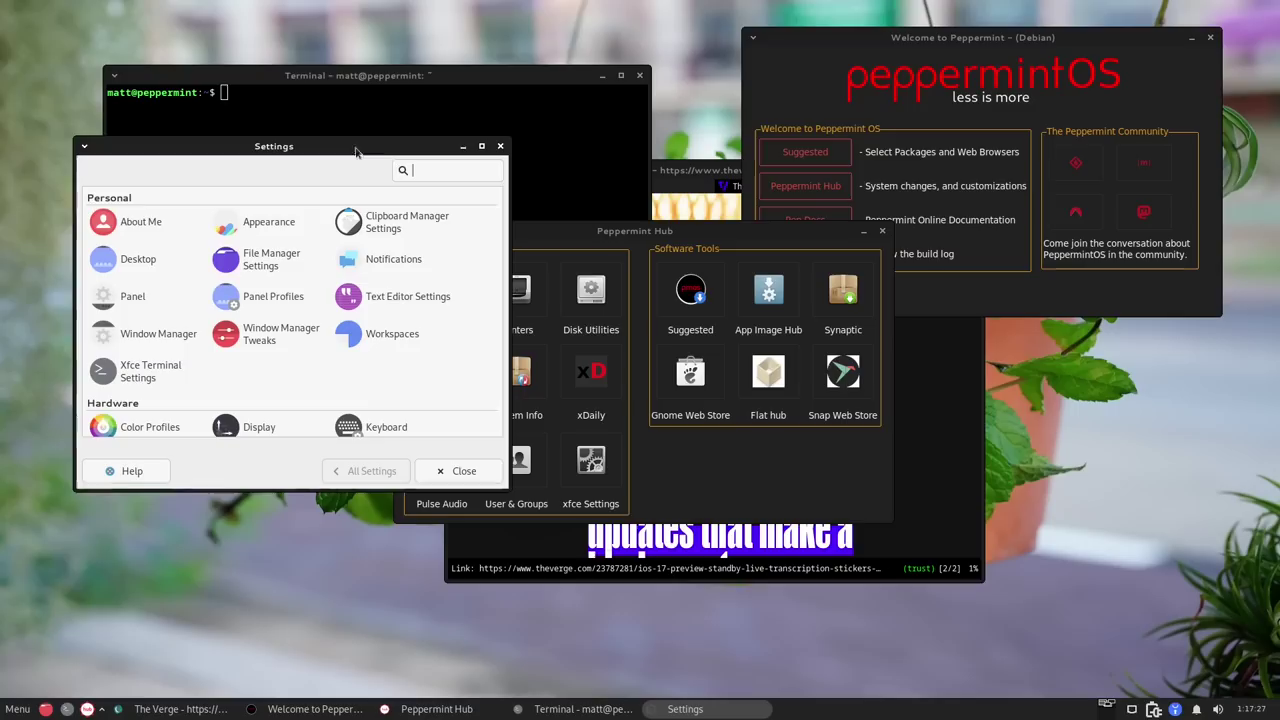
Close Settings, shift the Hub left, and open Suggested Packages, moving it right.
{"action": "left_click", "coordinate": [505, 144]}
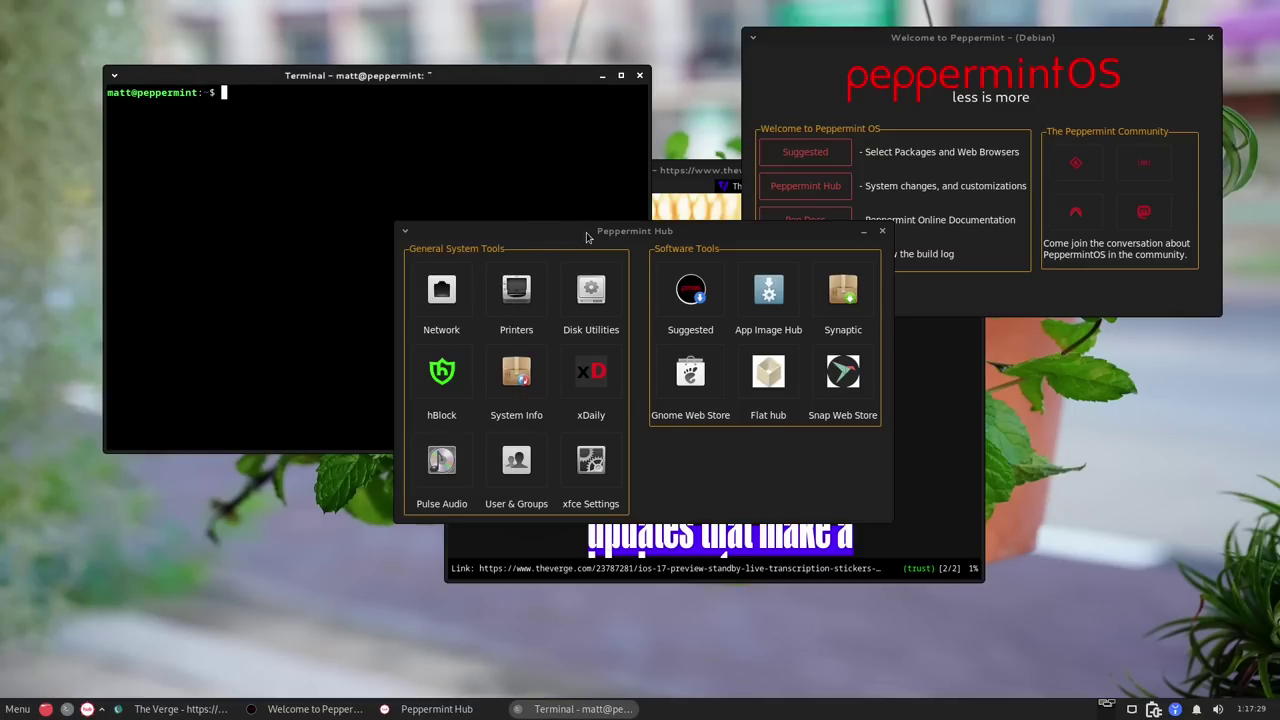
{"action": "left_click_drag", "start_coordinate": [587, 235], "coordinate": [527, 225]}
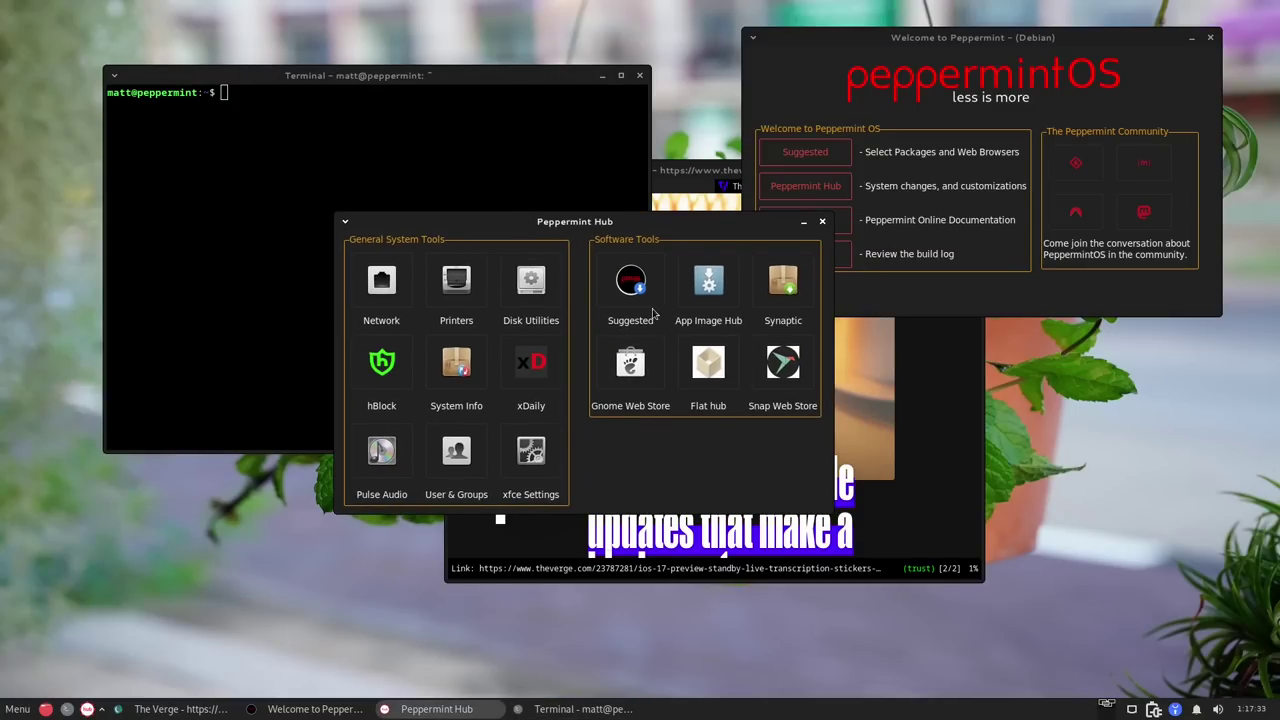
{"action": "left_click", "coordinate": [631, 281]}
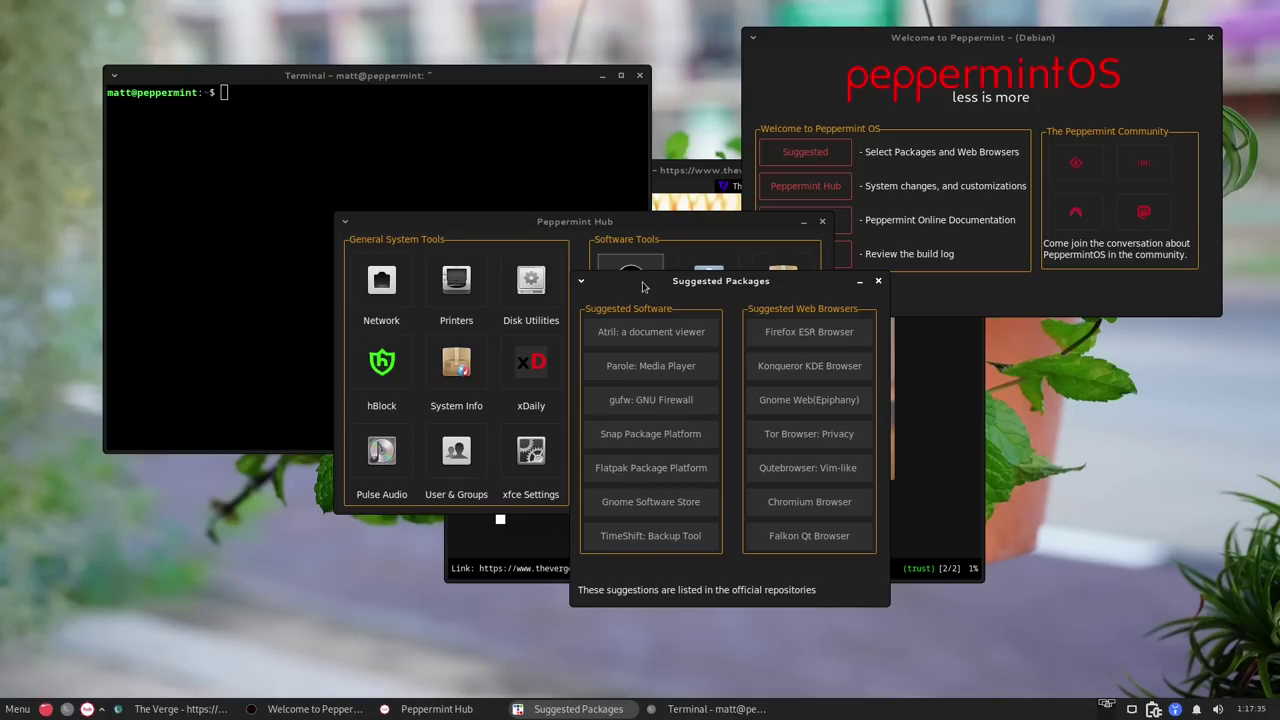
{"action": "left_click_drag", "start_coordinate": [648, 287], "coordinate": [814, 297]}
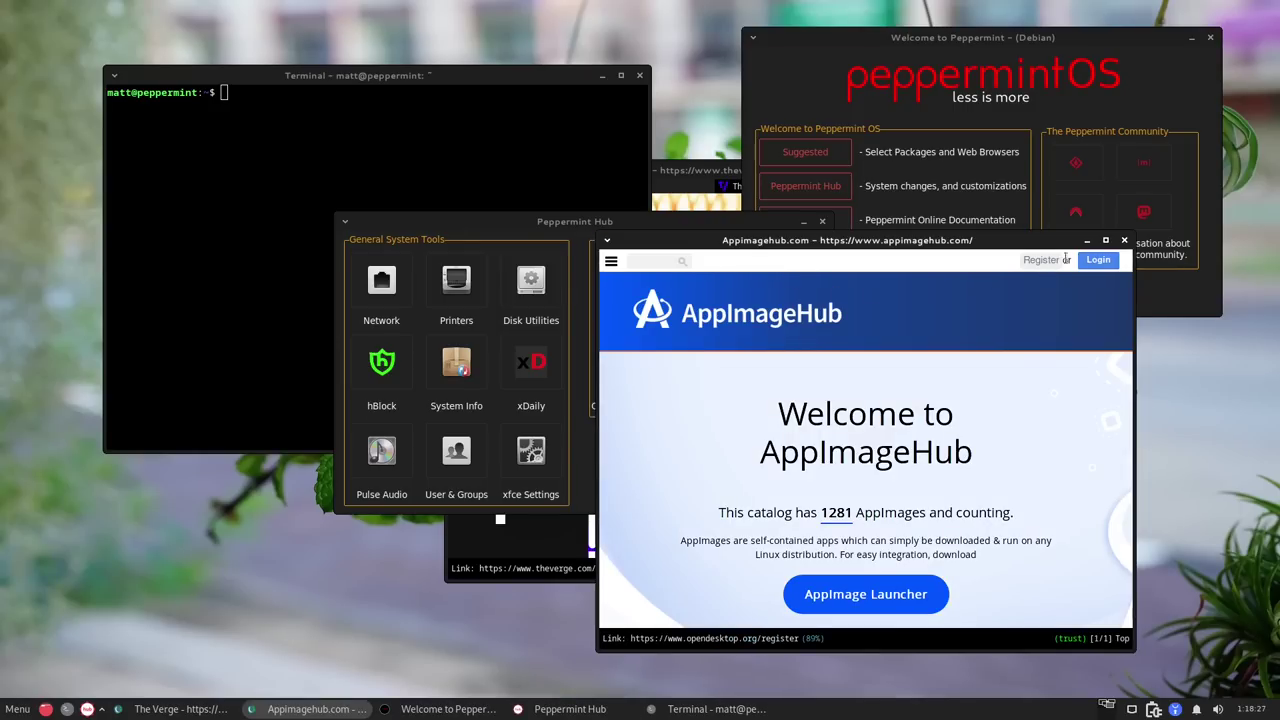
Close the AppImageHub luakit window, returning to Peppermint Hub's Software Tools.
{"action": "left_click", "coordinate": [1125, 240]}
{"action": "left_click", "coordinate": [708, 282]}
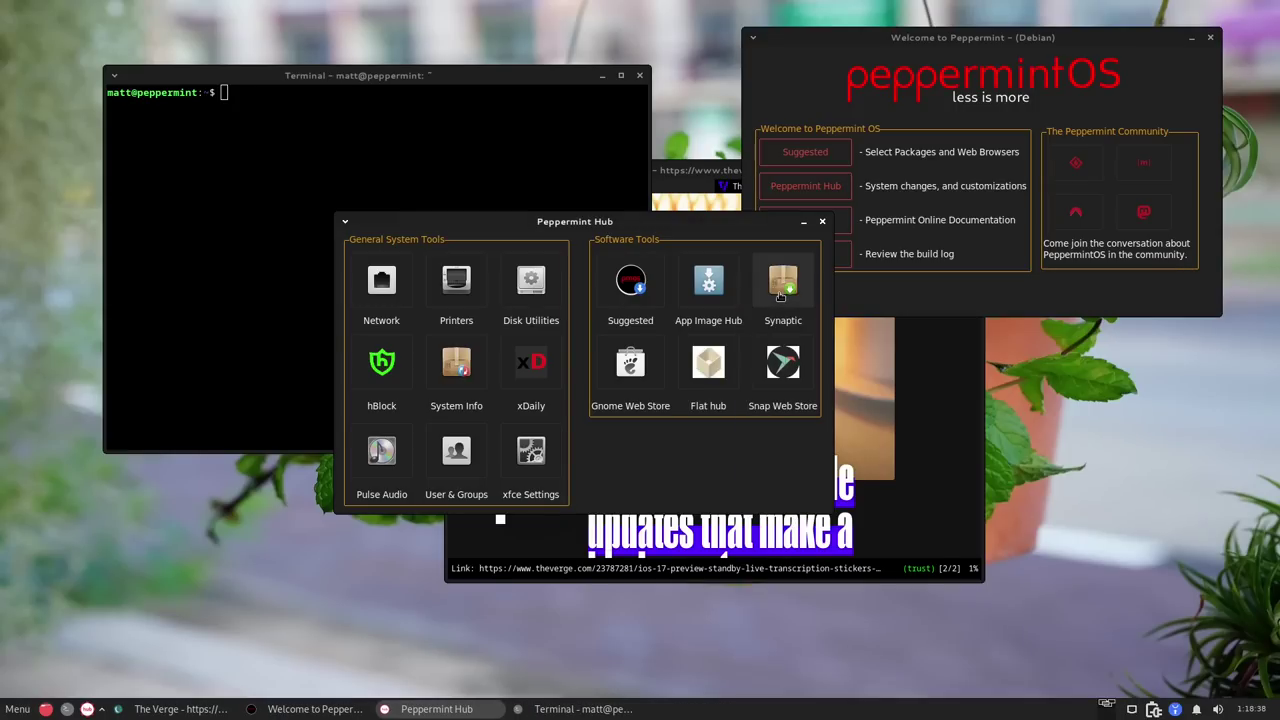
Launch Synaptic with the administrator password, skip the intro, enlarge the window, then quit with Ctrl+Q.
{"action": "left_click", "coordinate": [1267, 285]}
{"action": "type", "text": "•••"}
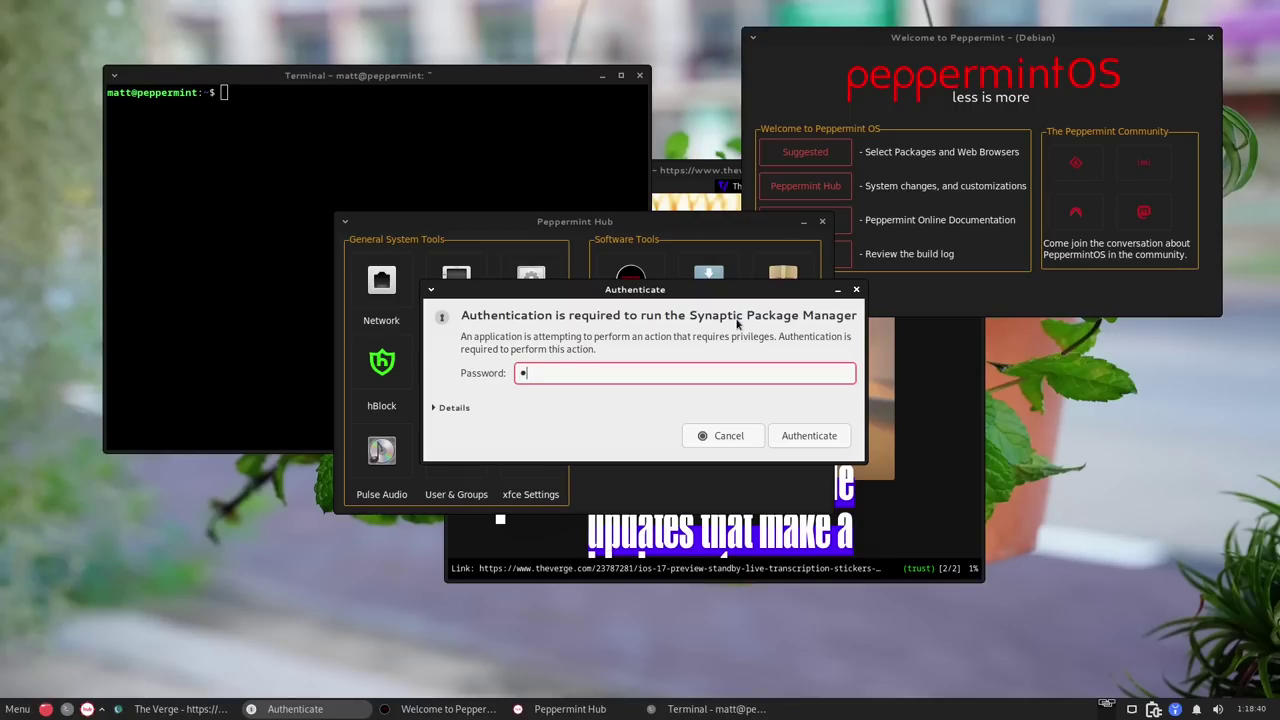
{"action": "key", "text": "Return"}
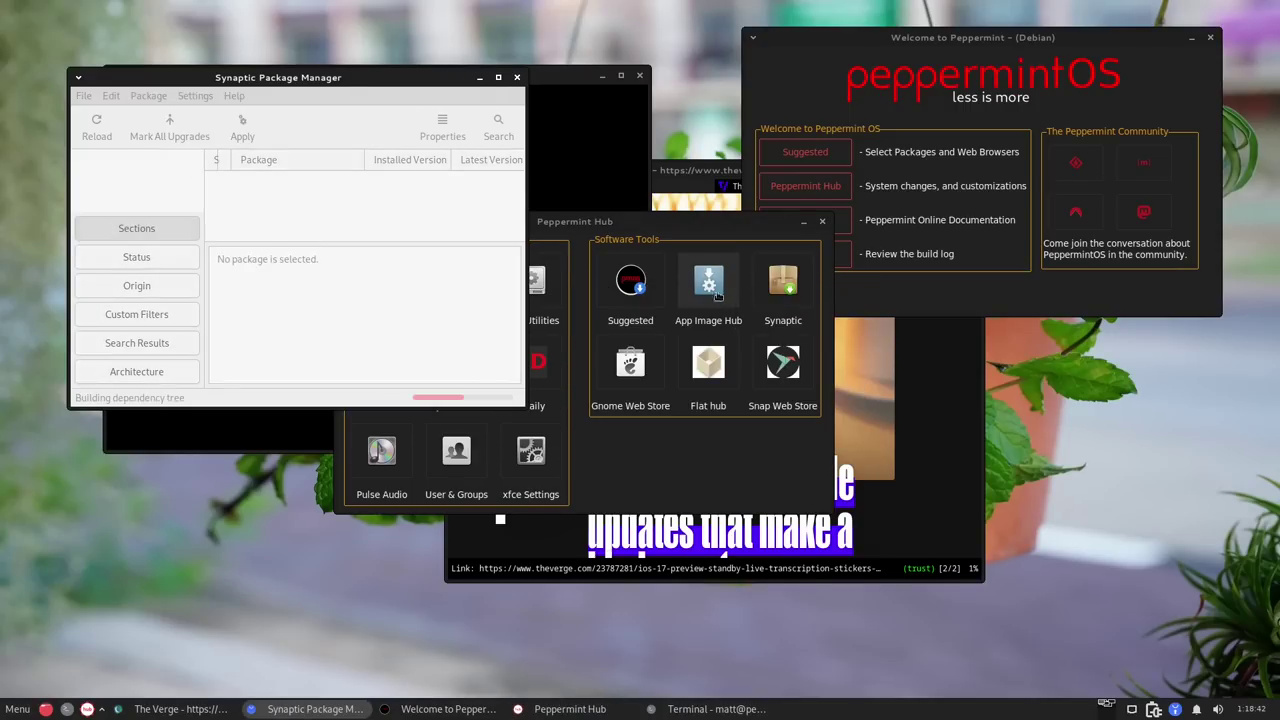
{"action": "key", "text": "Return"}
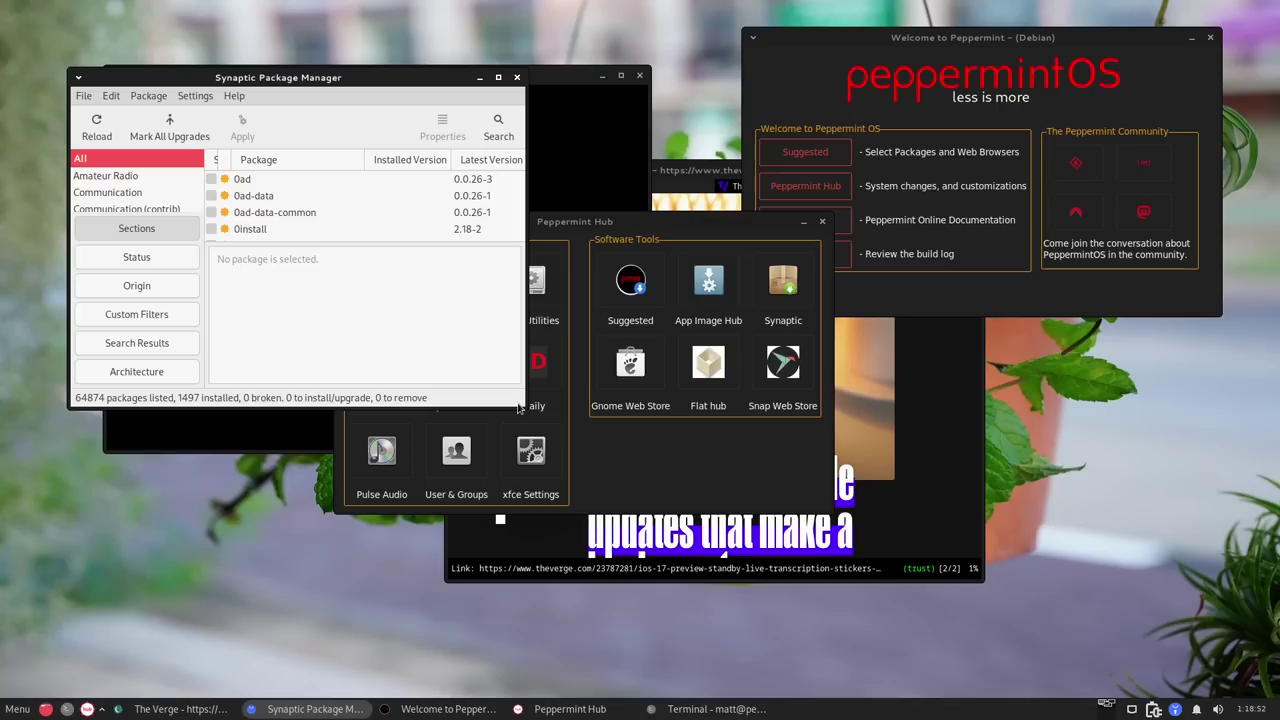
{"action": "left_click_drag", "start_coordinate": [520, 404], "coordinate": [606, 498]}
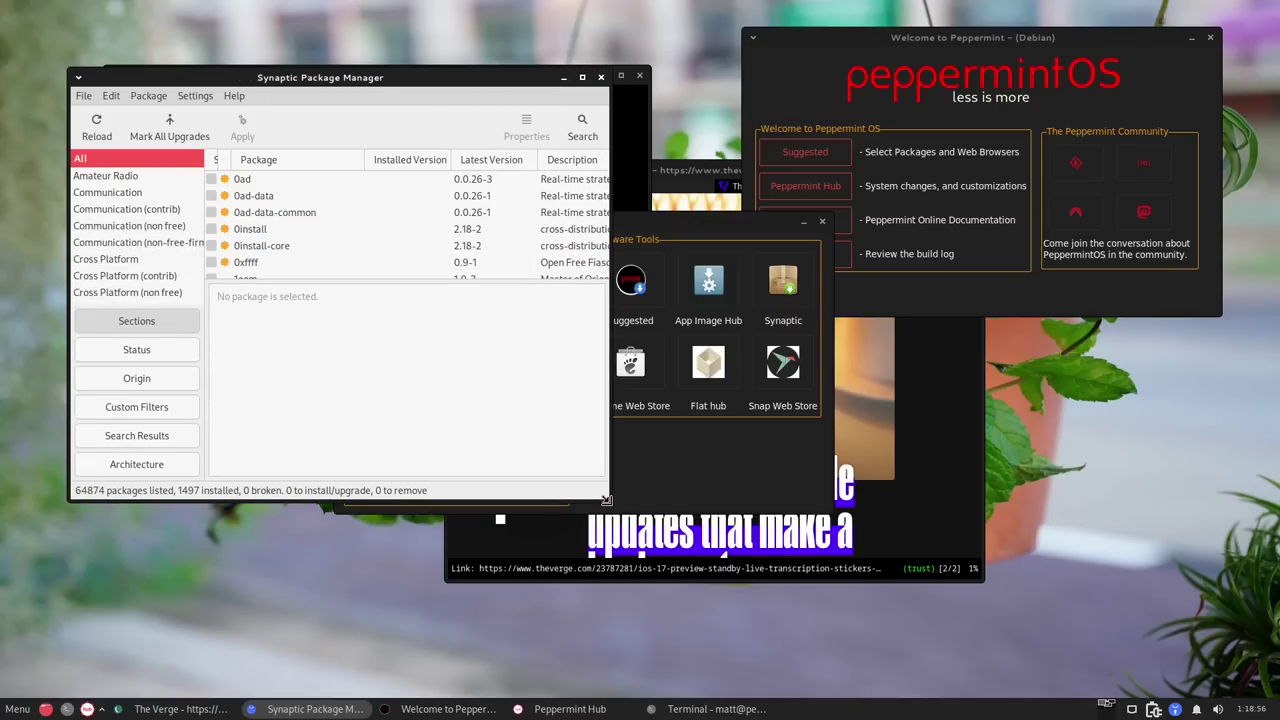
{"action": "key", "text": "ctrl+q"}
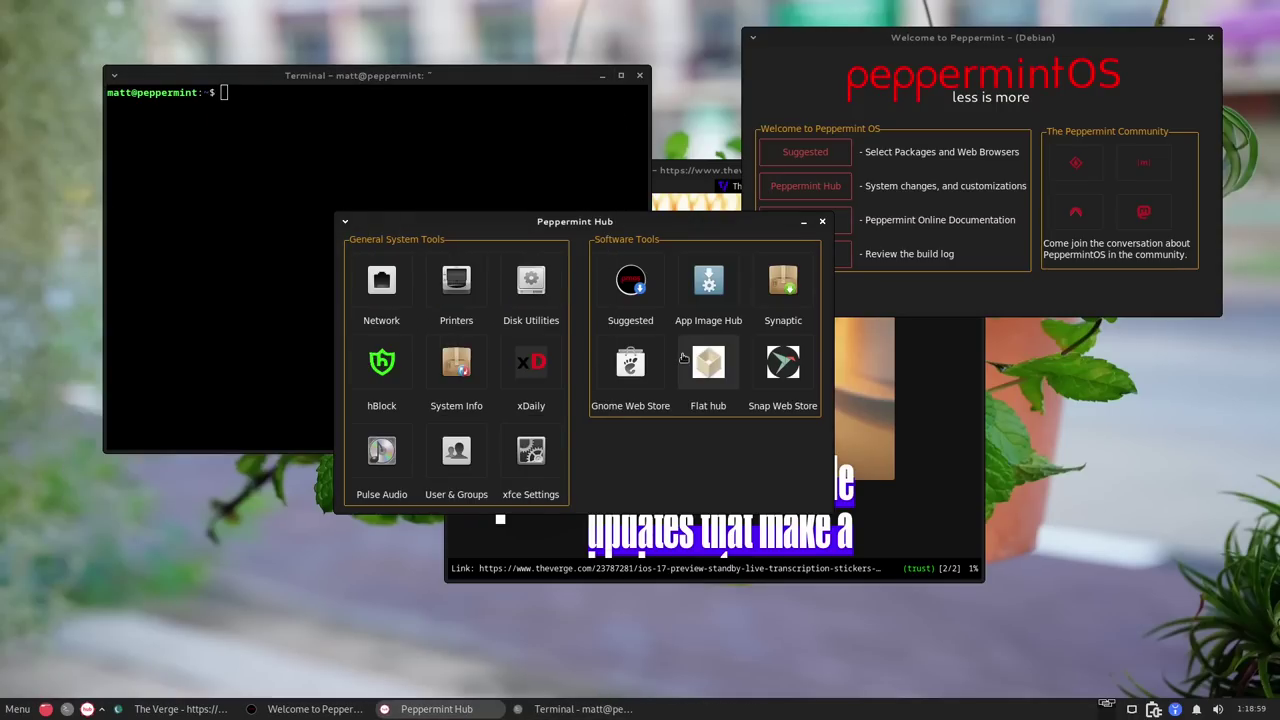
Open and close the Apps for GNOME page, then raise The Verge and Peppermint Hub.
{"action": "left_click", "coordinate": [632, 368]}
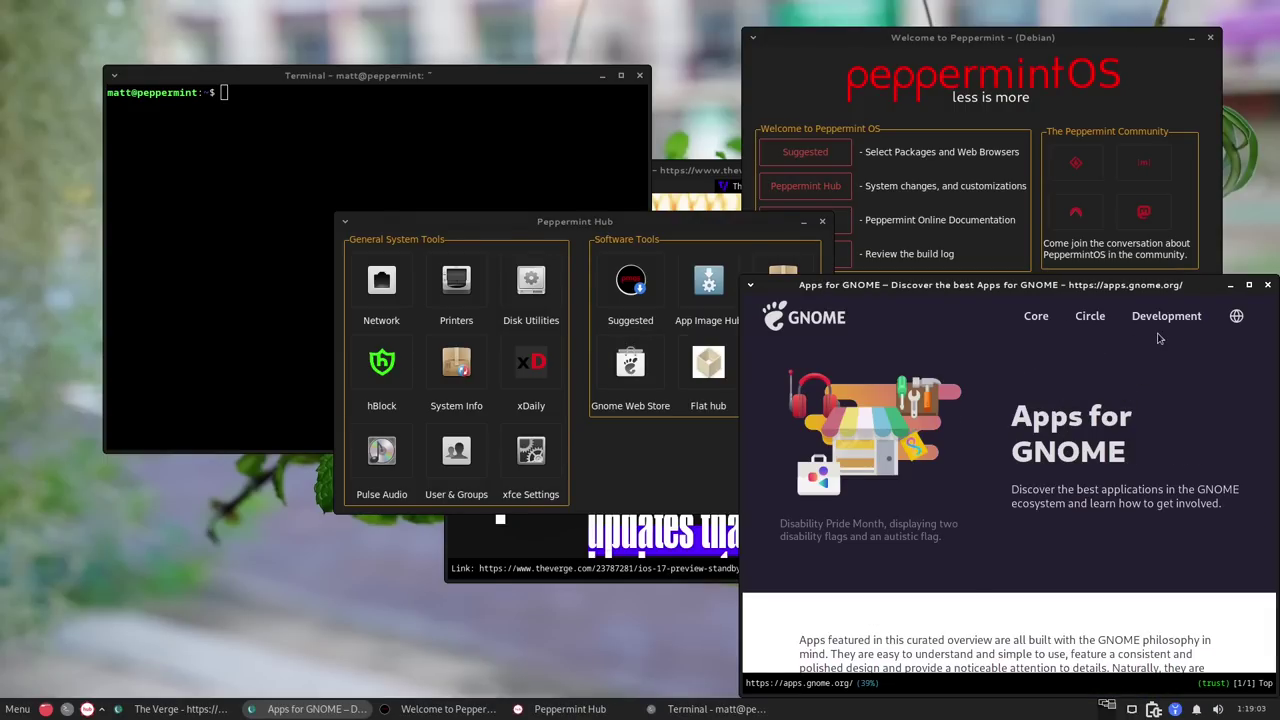
{"action": "left_click", "coordinate": [1267, 285]}
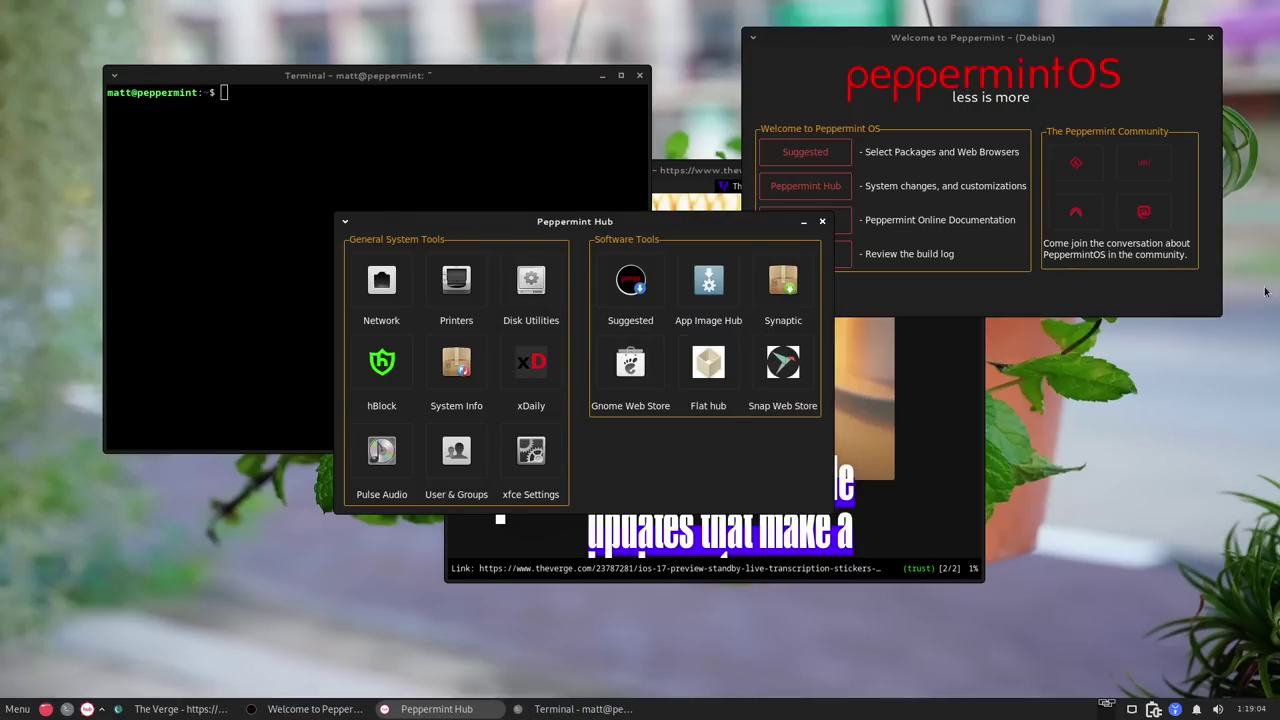
{"action": "left_click", "coordinate": [842, 356]}
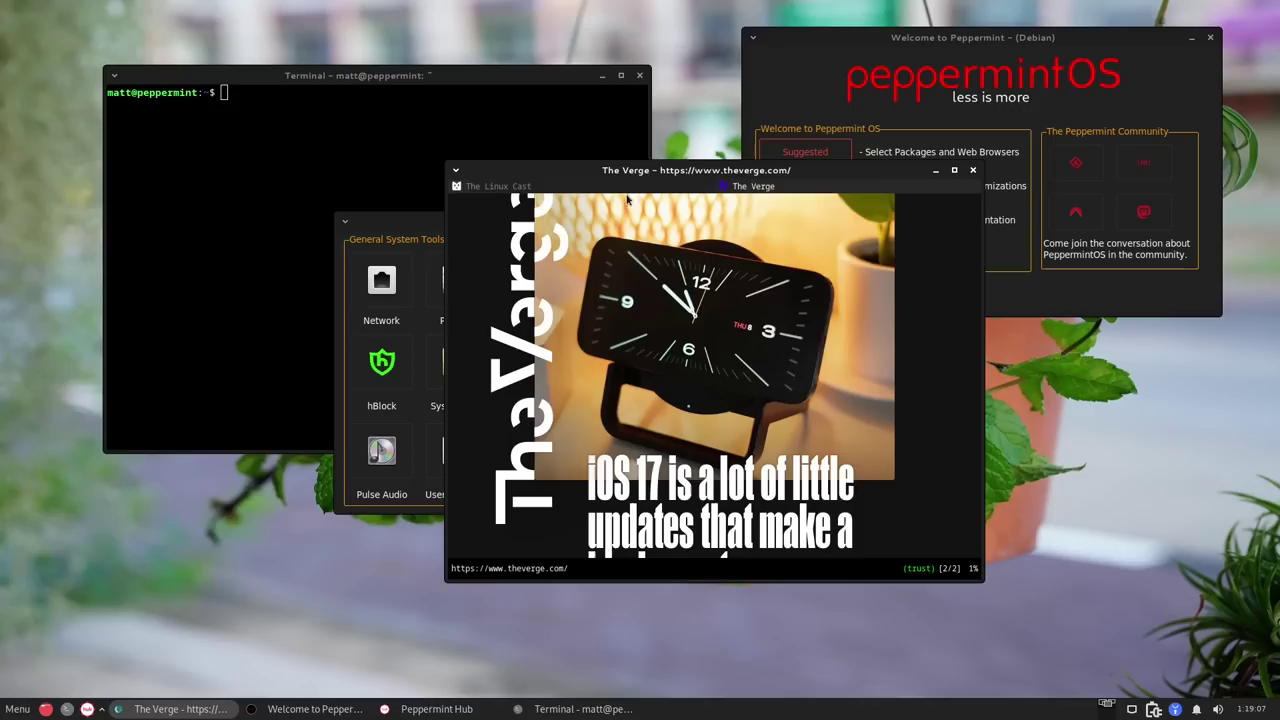
{"action": "left_click", "coordinate": [420, 226]}
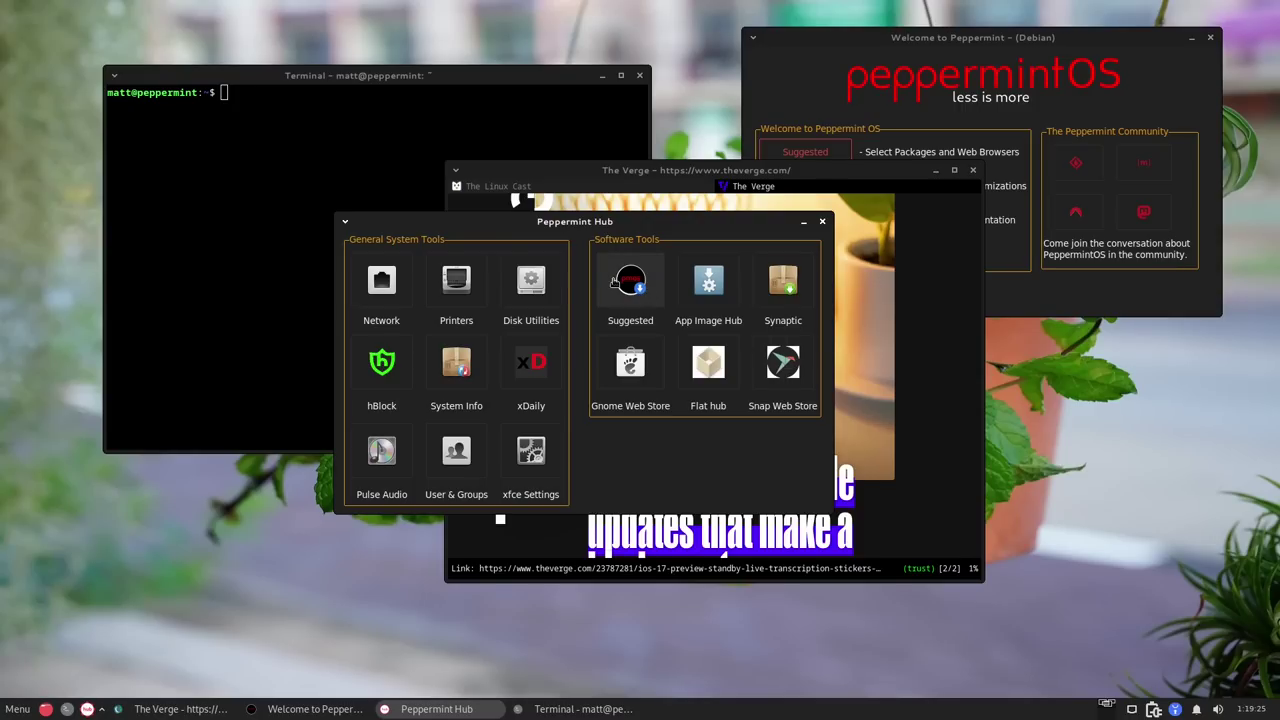
Close Peppermint Hub, centre the Welcome window, and open Suggested Packages.
{"action": "left_click", "coordinate": [822, 222]}
{"action": "left_click_drag", "start_coordinate": [1042, 39], "coordinate": [742, 142]}
{"action": "left_click", "coordinate": [528, 255]}
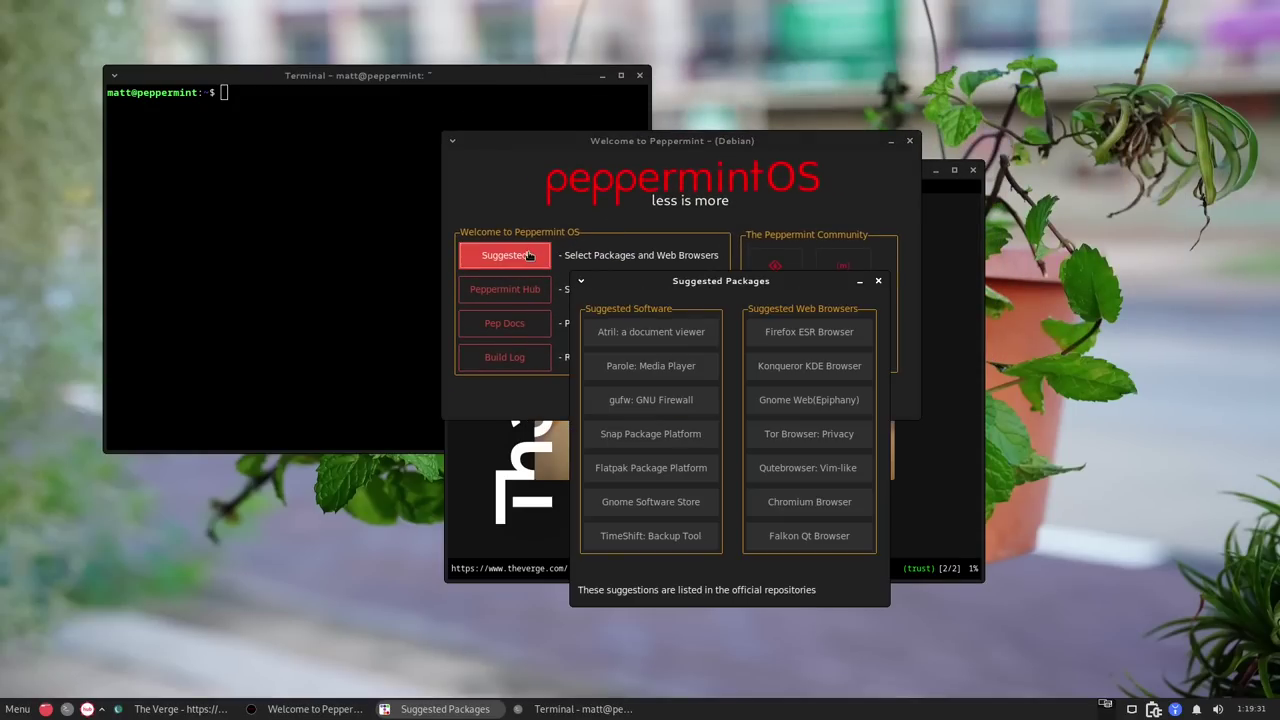
Close Suggested Packages, nudge the Welcome window down-left, and reopen the list.
{"action": "left_click", "coordinate": [878, 281]}
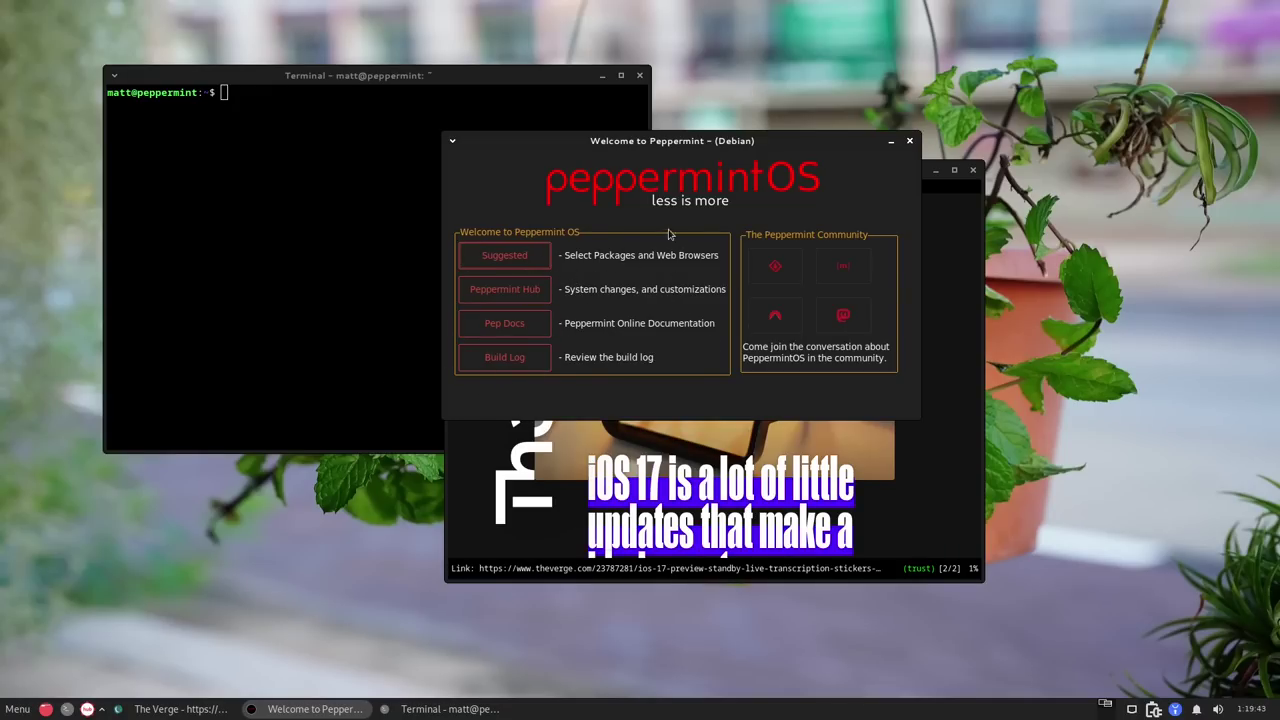
{"action": "left_click_drag", "start_coordinate": [705, 143], "coordinate": [669, 161]}
{"action": "left_click", "coordinate": [483, 284]}
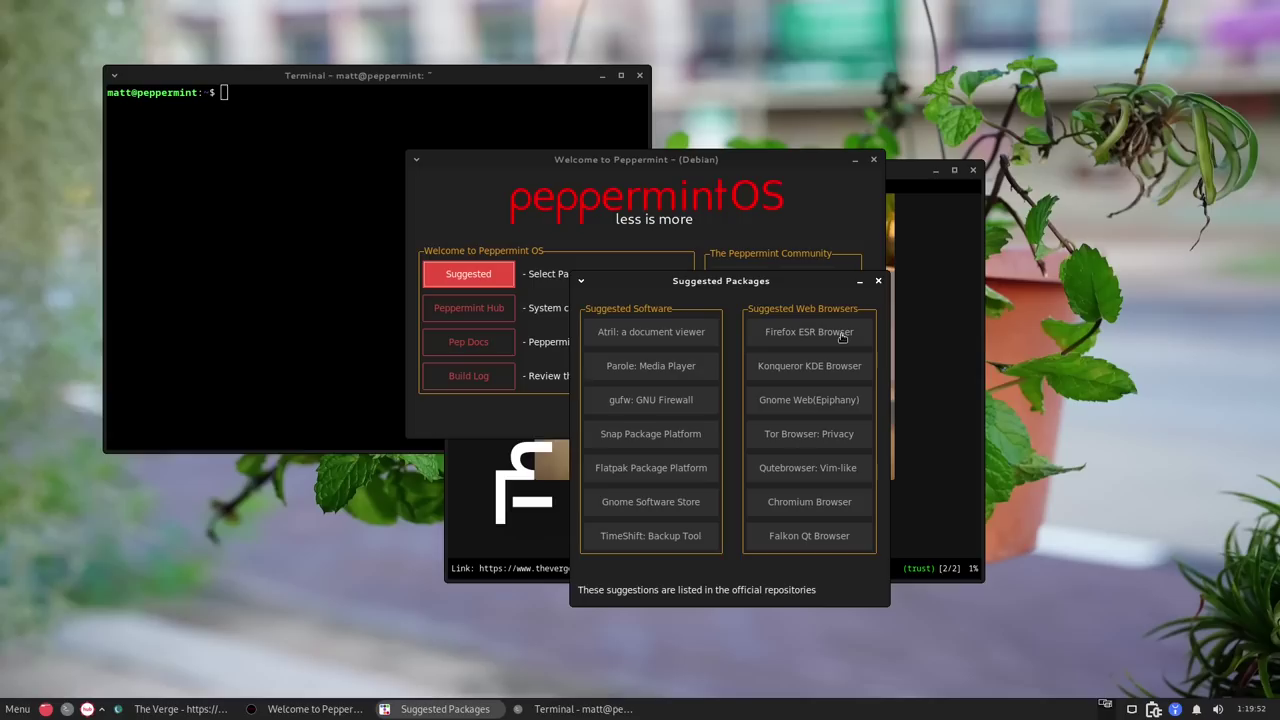
Install the Firefox ESR browser from Suggested Packages, entering the sudo password and confirming with y.
{"action": "left_click", "coordinate": [829, 338]}
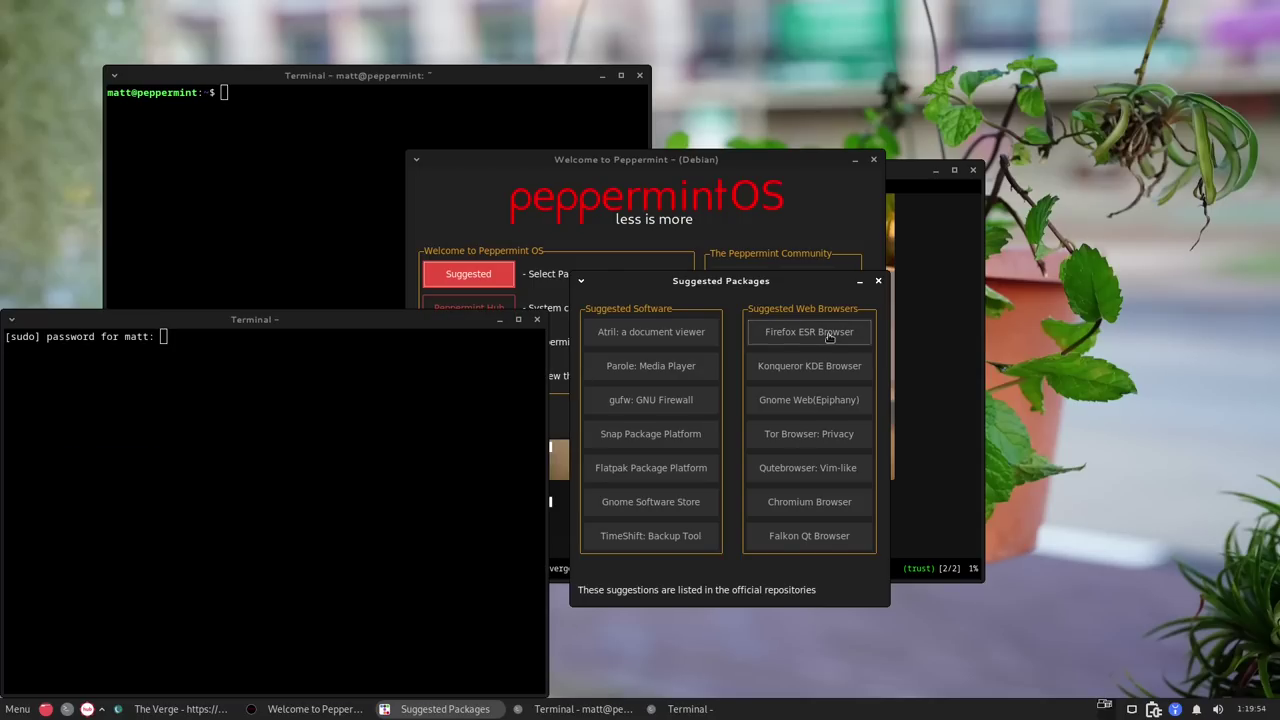
{"action": "left_click", "coordinate": [319, 412]}
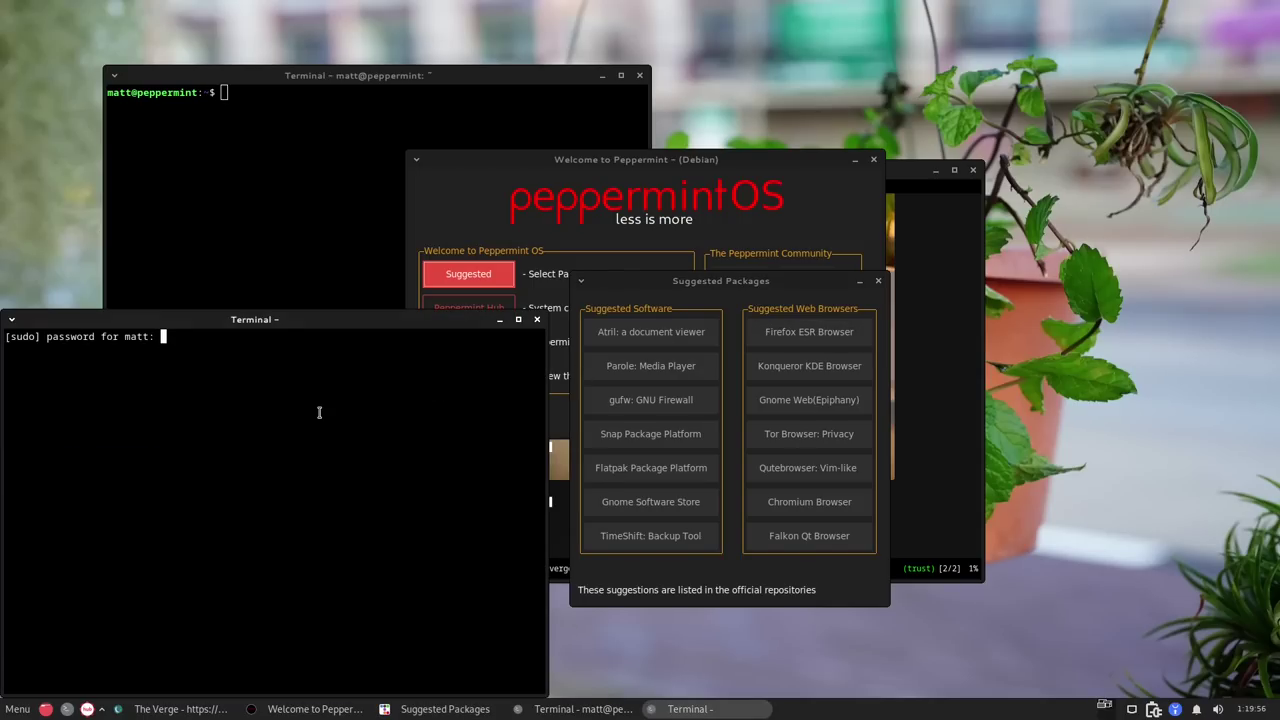
{"action": "key", "text": "Return"}
{"action": "type", "text": "y"}
{"action": "key", "text": "Return"}
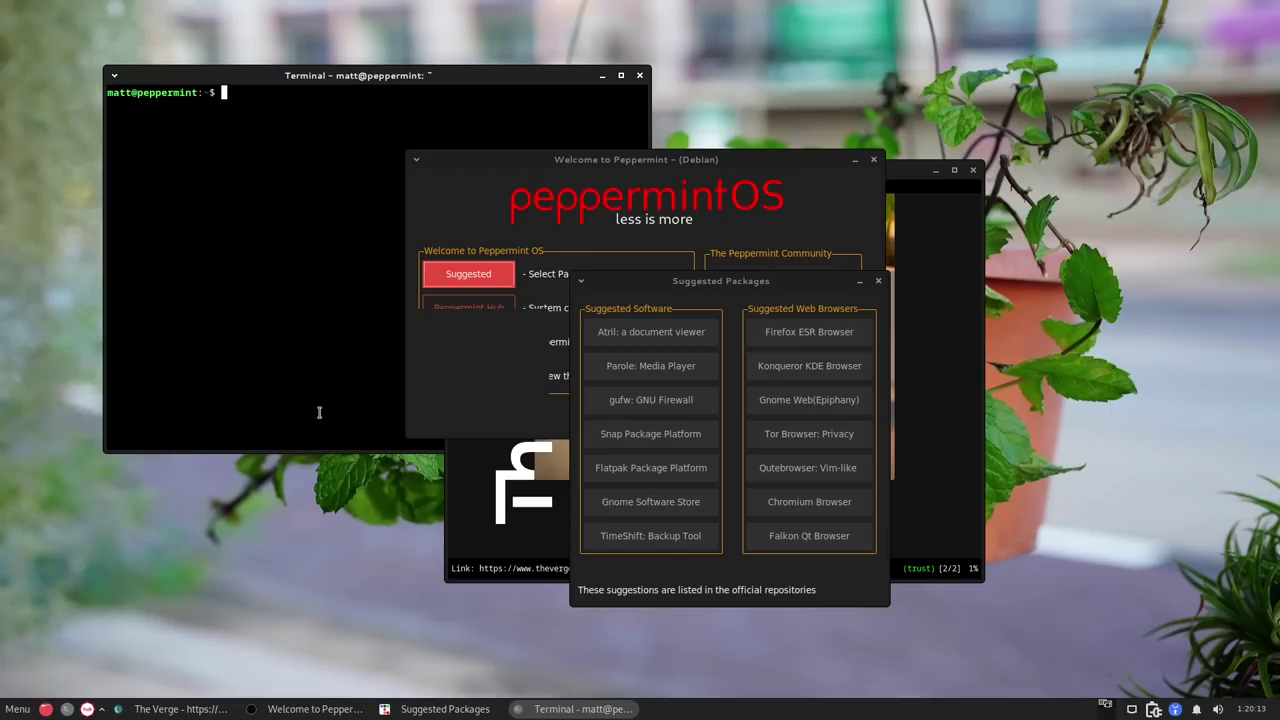
Install the Flatpak package platform from Suggested Packages with the administrator password.
{"action": "left_click", "coordinate": [712, 344]}
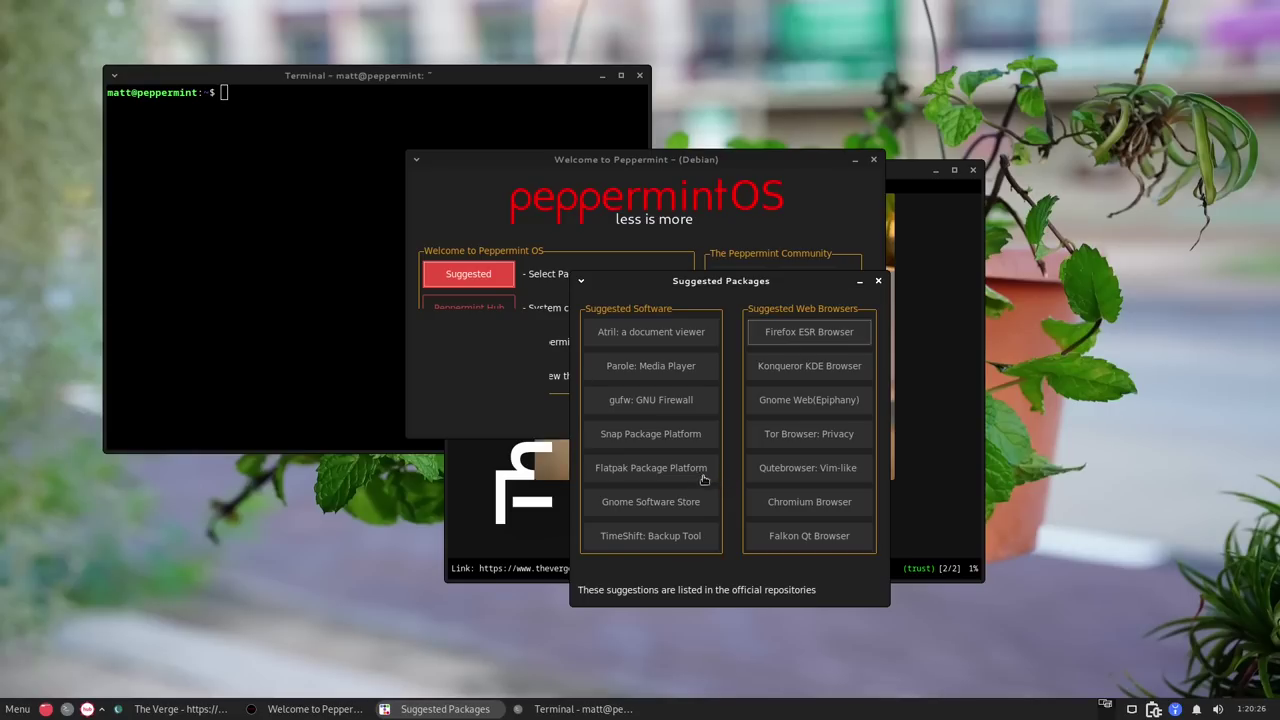
{"action": "left_click", "coordinate": [685, 472]}
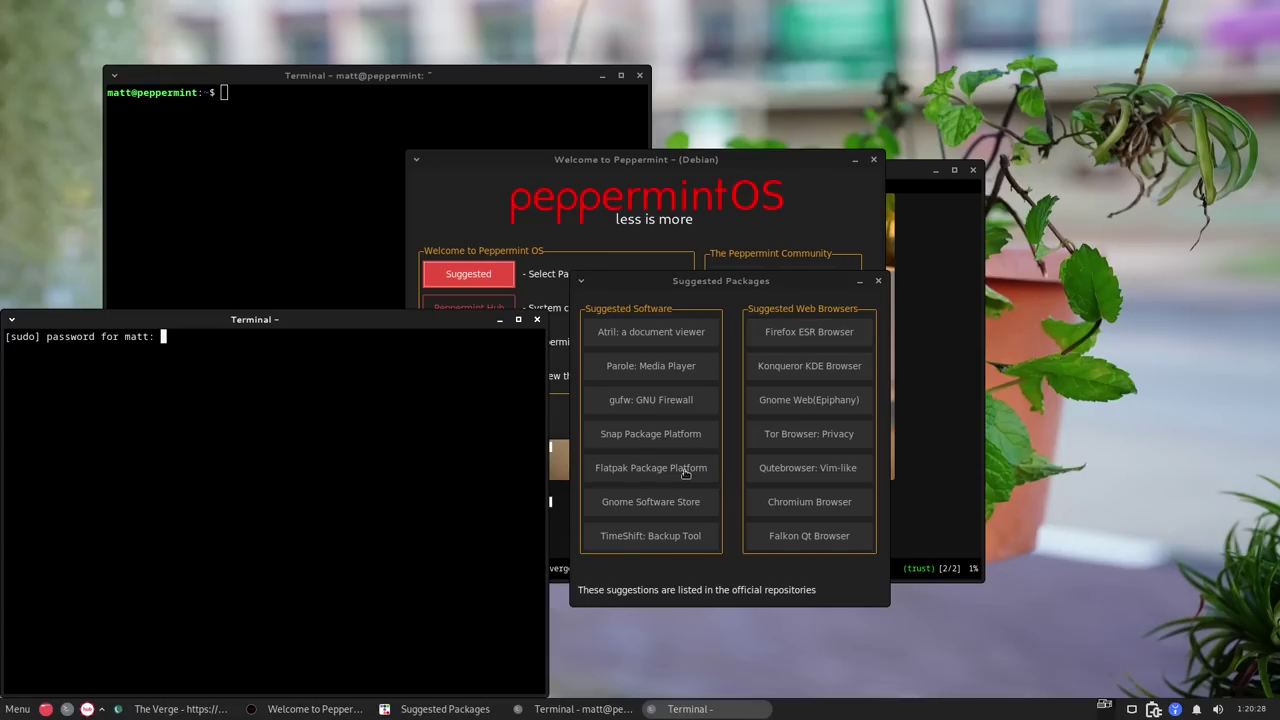
{"action": "key", "text": "Return"}
{"action": "key", "text": "Return"}
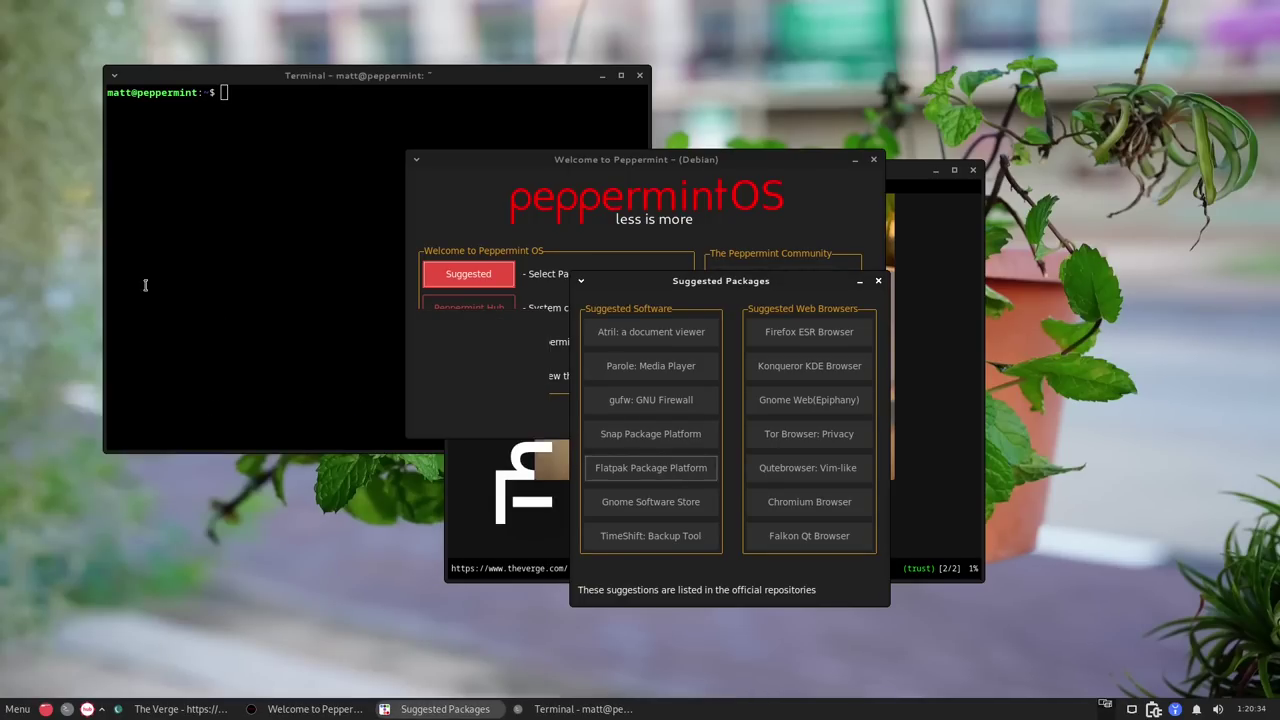
{"action": "left_click", "coordinate": [130, 276]}
Run 'flatpak install auadacity', then retry with the corrected 'audacity'; both fail with no remote refs.
{"action": "type", "text": "fl"}
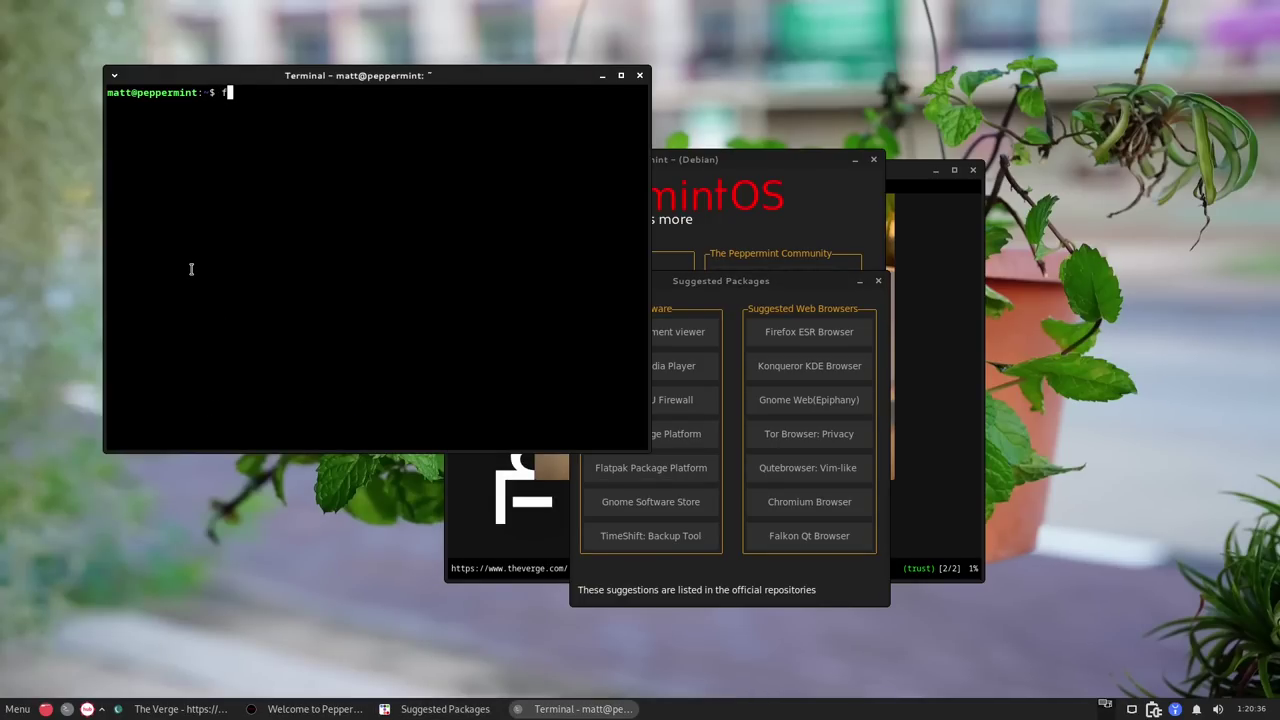
{"action": "type", "text": "atpak install auadacity"}
{"action": "key", "text": "Return"}
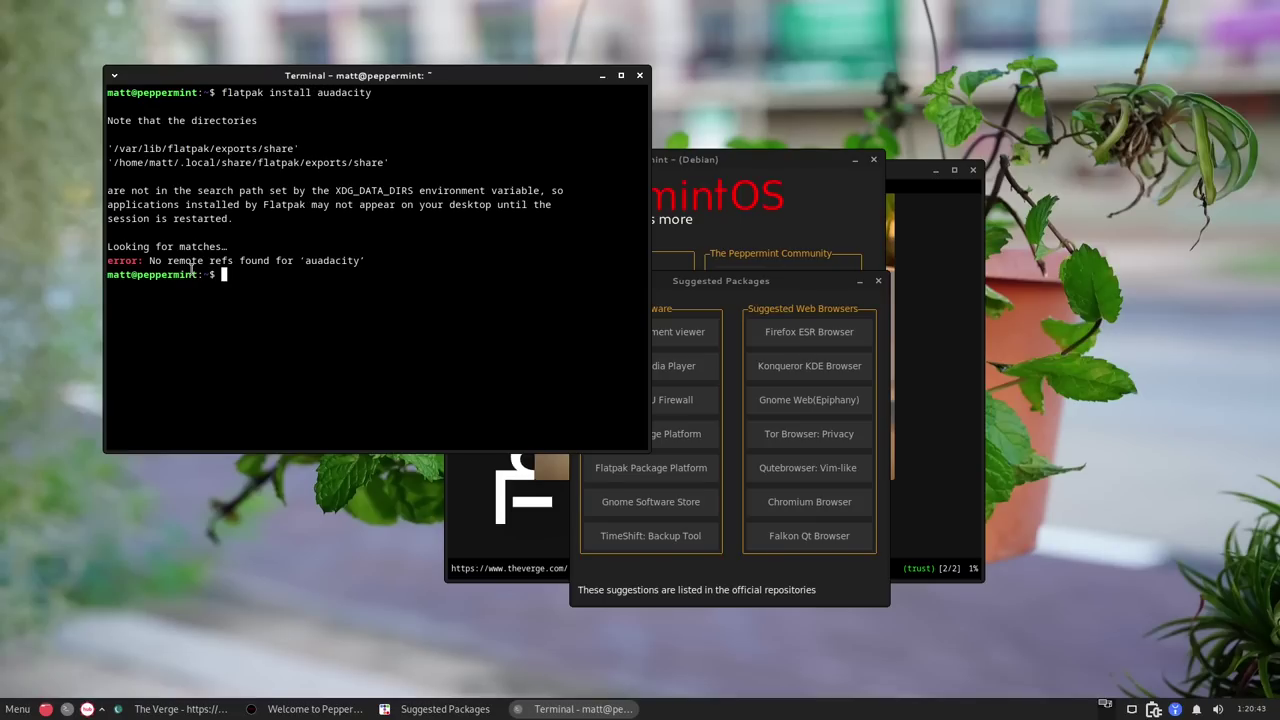
{"action": "key", "text": "Up"}
{"action": "key", "text": "Left"}
{"action": "key", "text": "Left"}
{"action": "key", "text": "Left"}
{"action": "key", "text": "Left"}
{"action": "key", "text": "Left"}
{"action": "key", "text": "Left"}
{"action": "key", "text": "Left"}
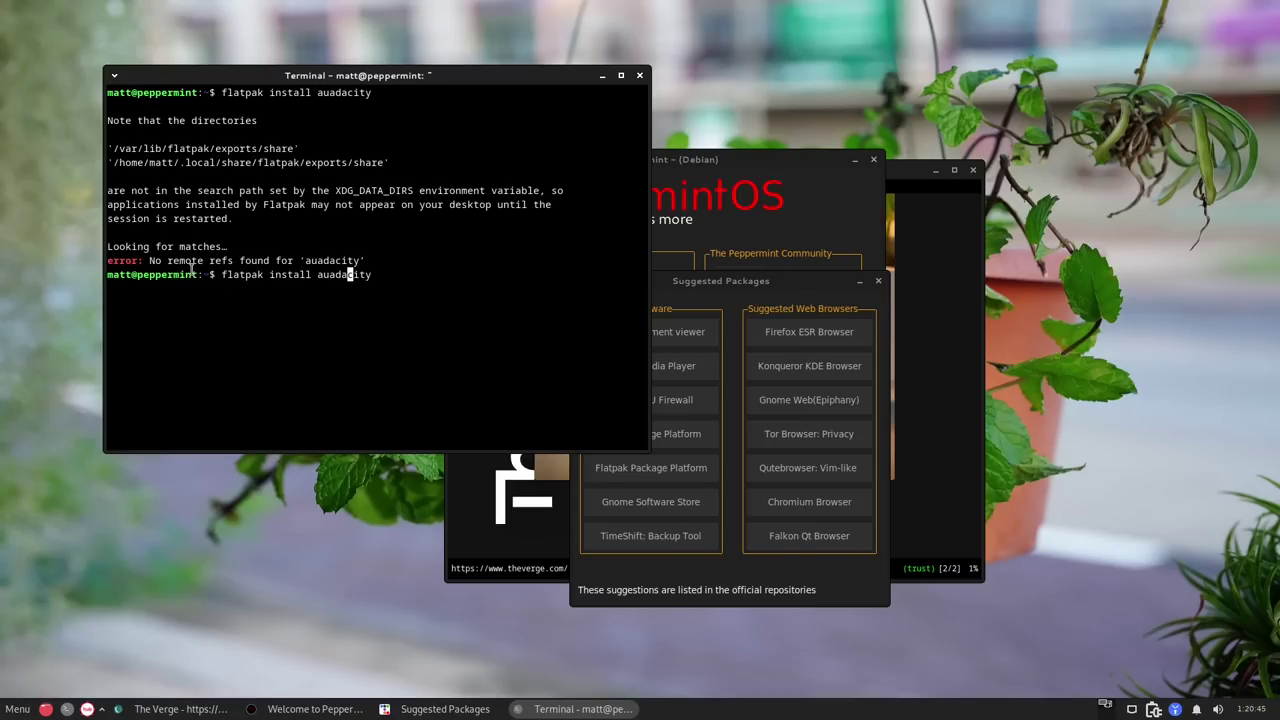
{"action": "key", "text": "Return"}
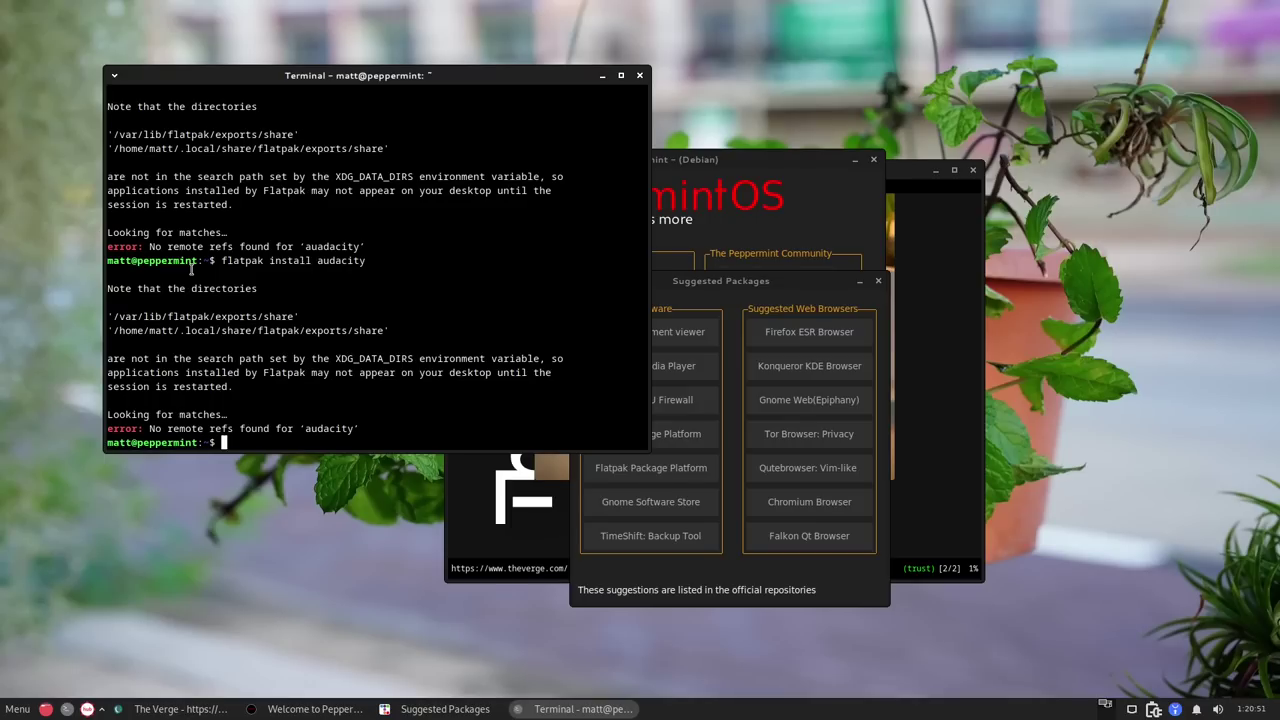
{"action": "left_click", "coordinate": [846, 600]}
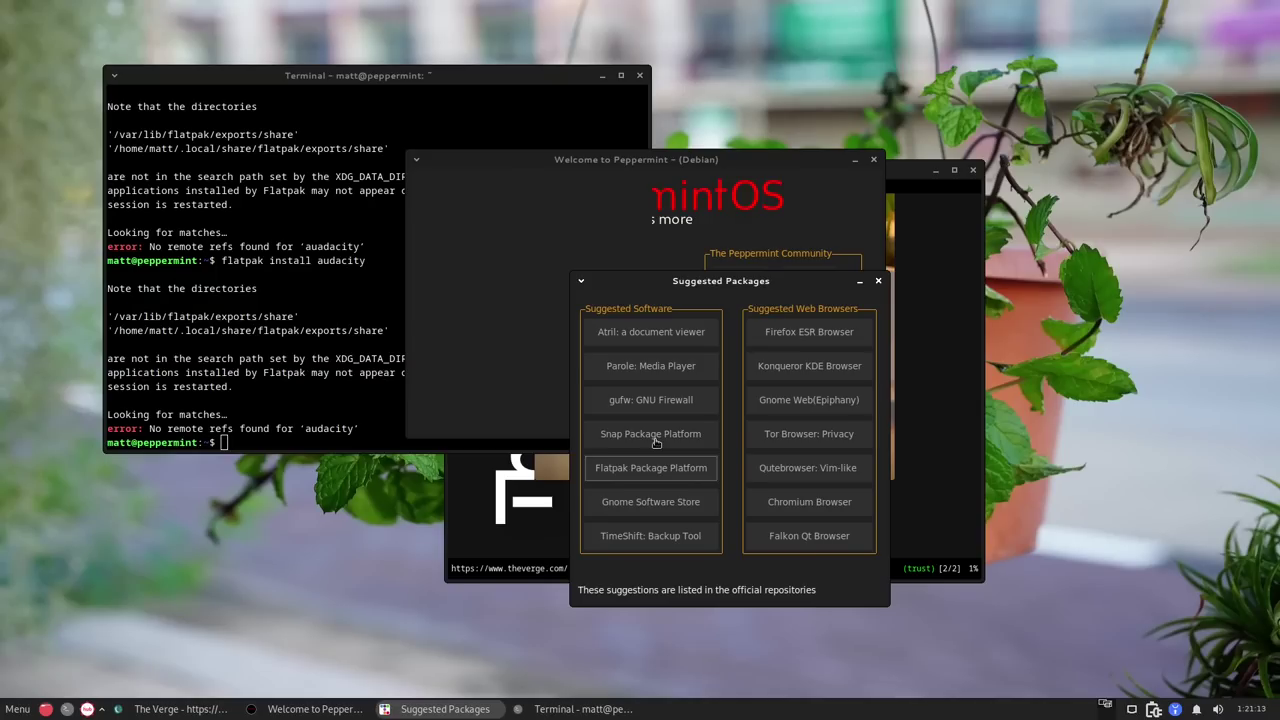
Close the Suggested Packages list and bring The Verge window to the front, nudging it left.
{"action": "left_click", "coordinate": [878, 281]}
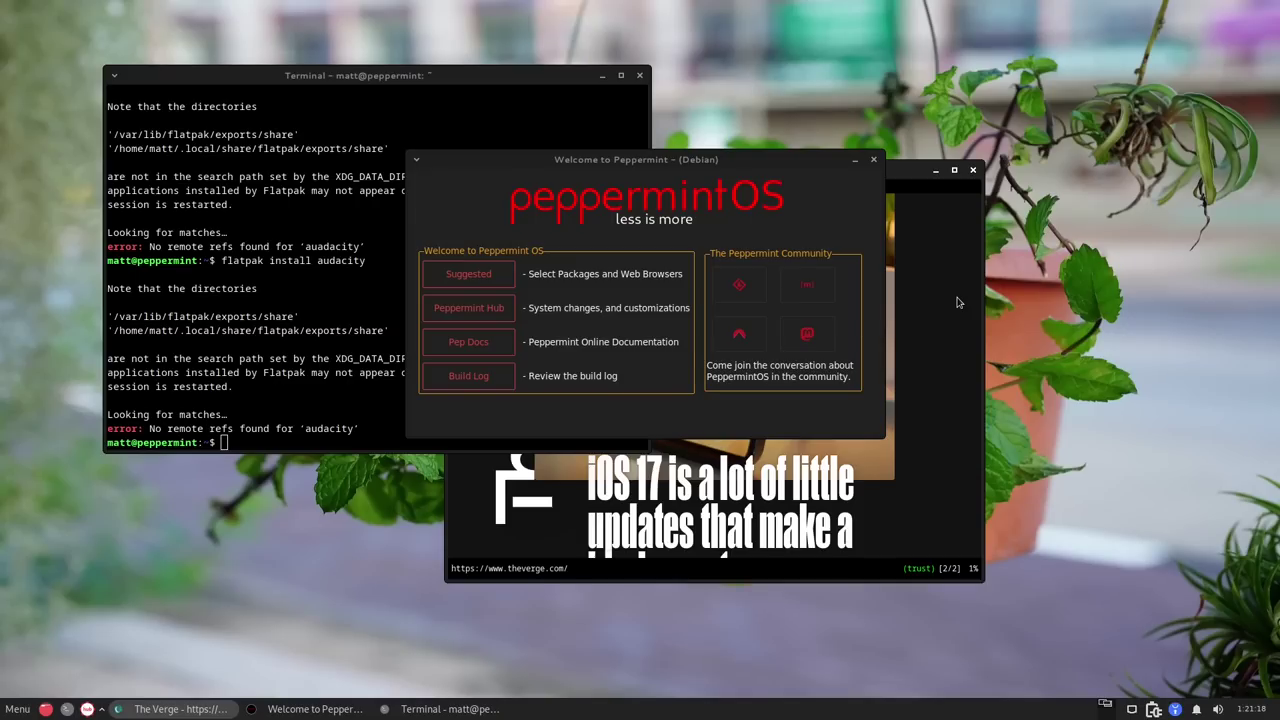
{"action": "left_click", "coordinate": [980, 276]}
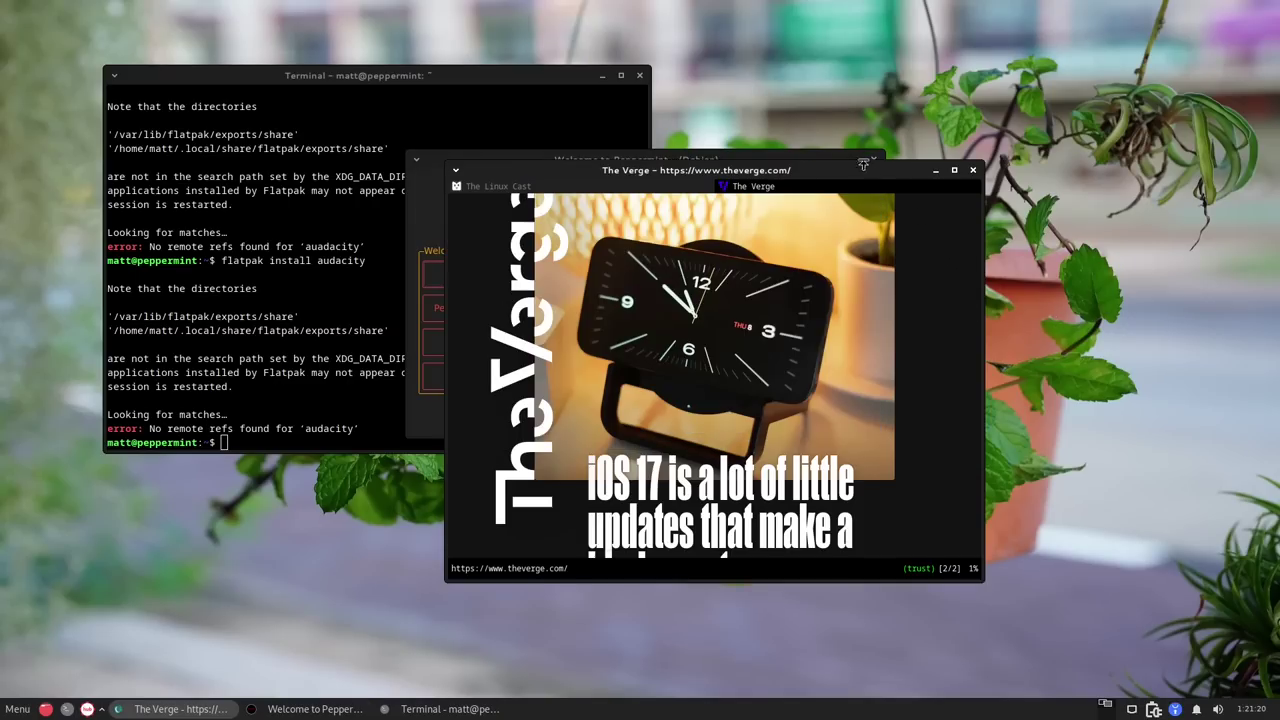
{"action": "left_click_drag", "start_coordinate": [851, 169], "coordinate": [809, 168]}
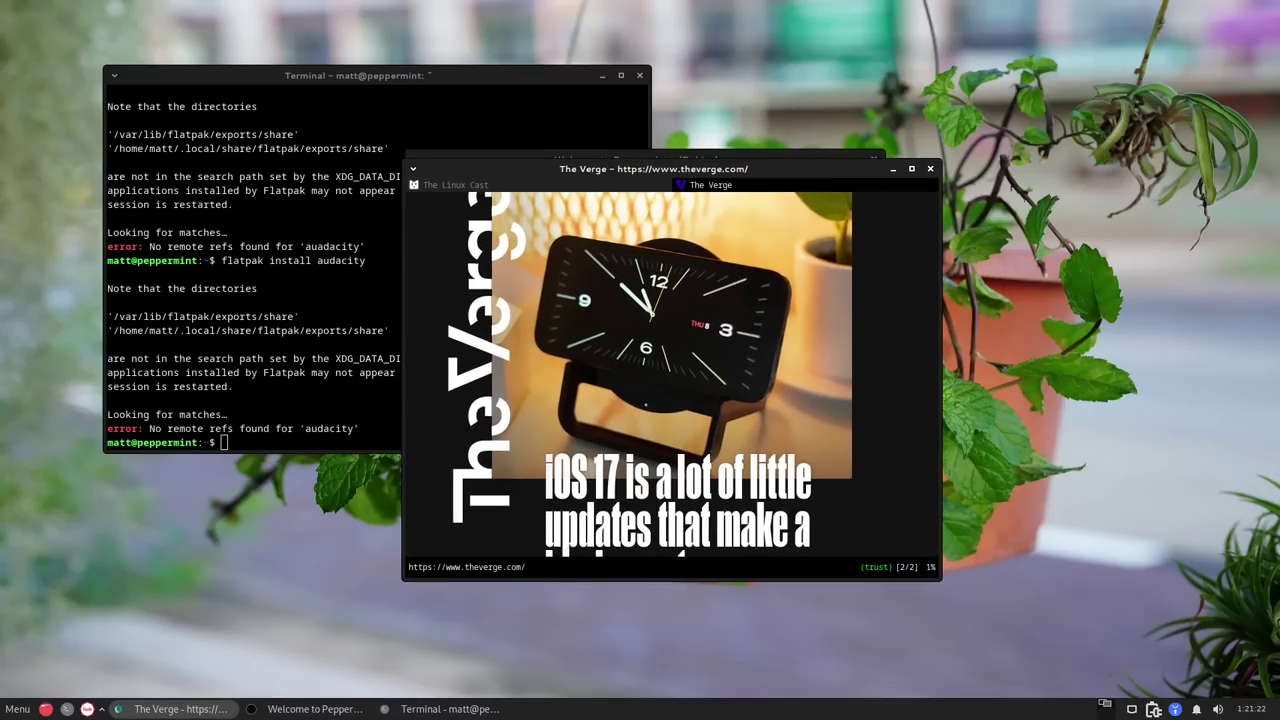